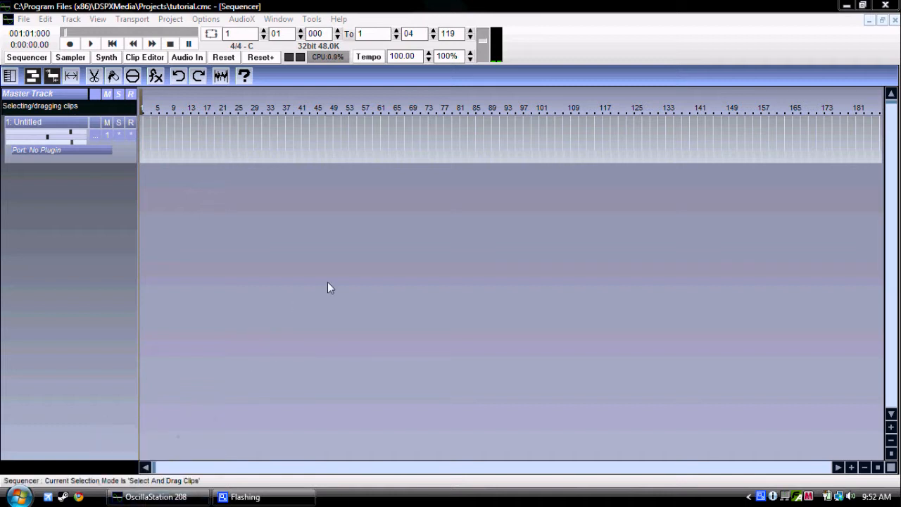
click(341, 19)
click(235, 267)
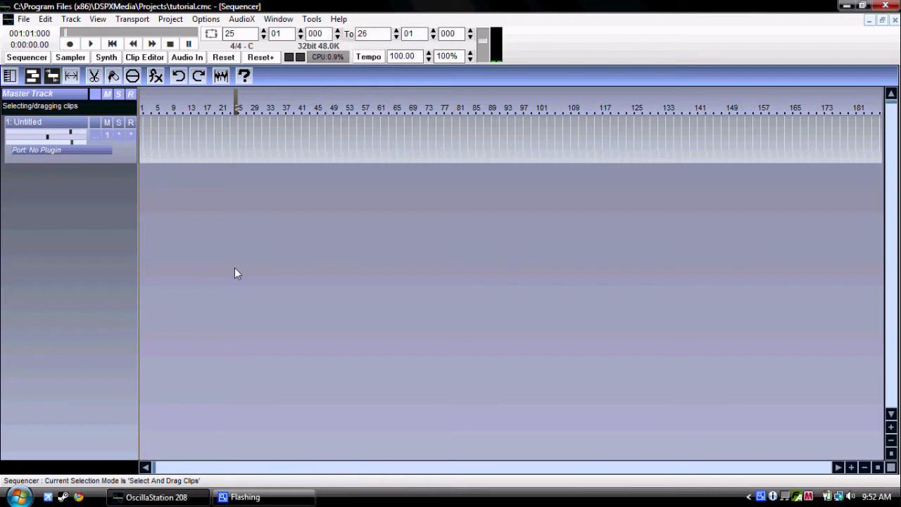
click(223, 198)
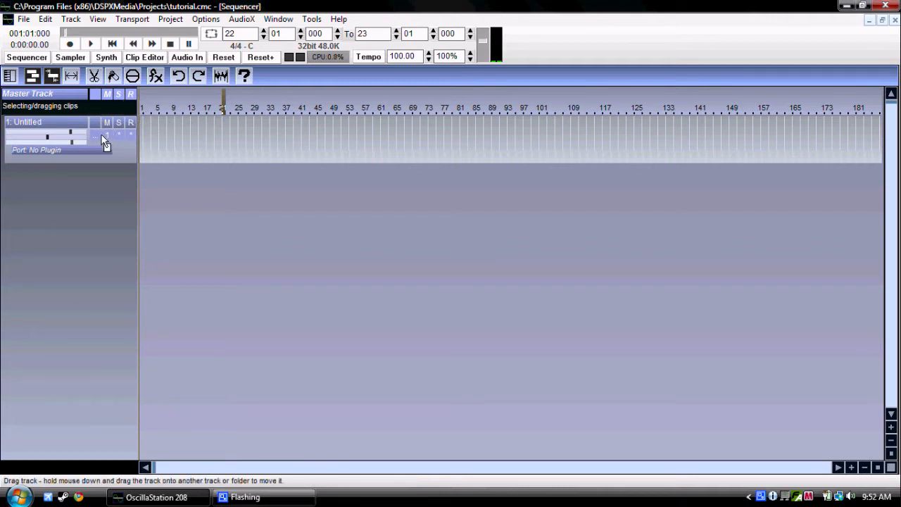
- Switch to the synth view, move the Master module toward the middle of the workspace, and check its effect settings
click(115, 60)
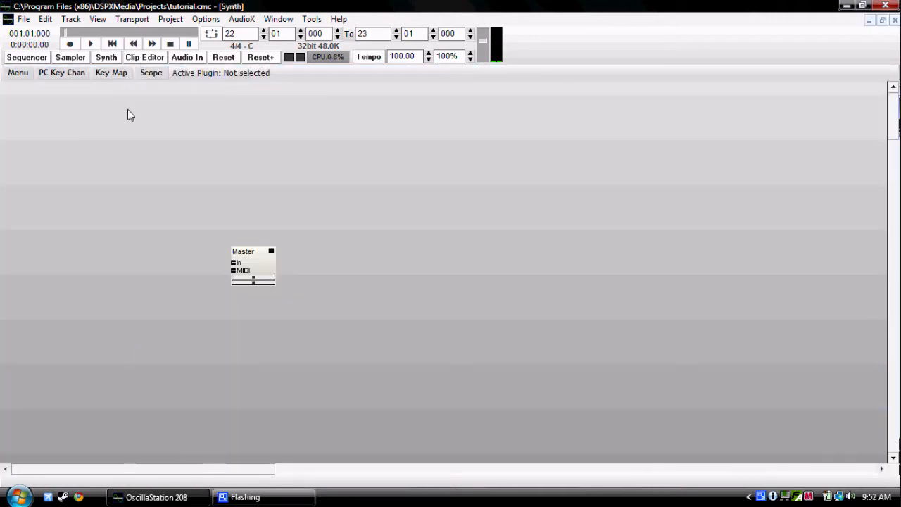
drag(243, 258, 355, 237)
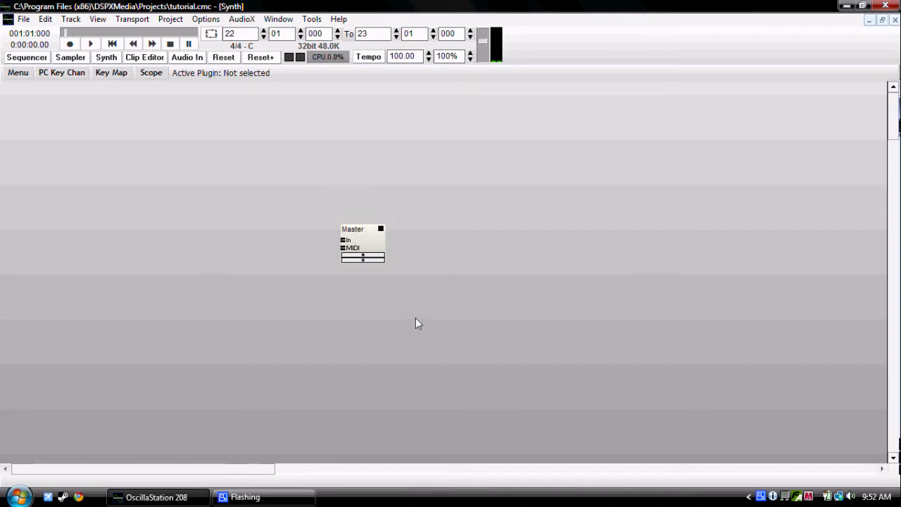
double_click(369, 232)
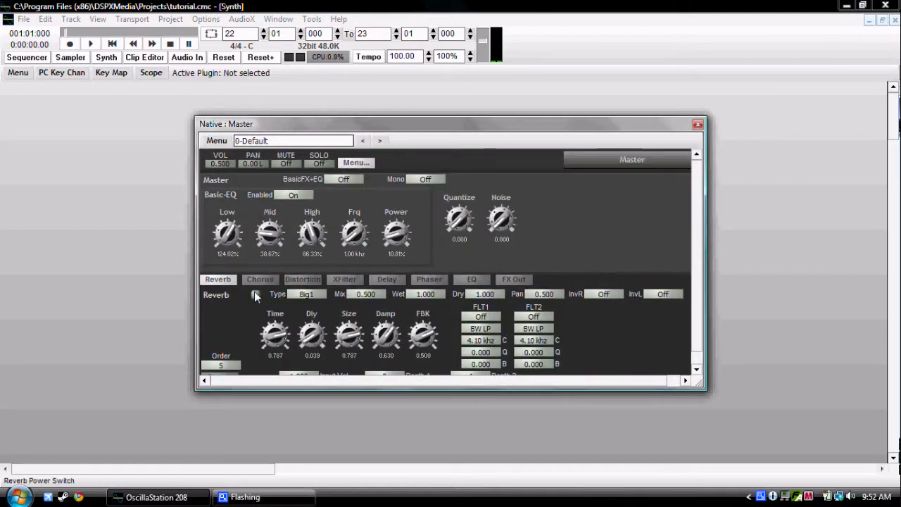
click(698, 124)
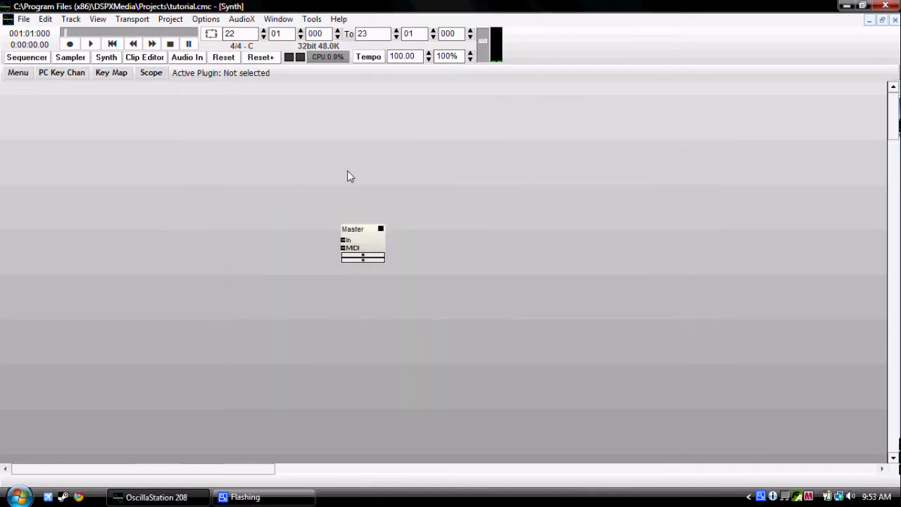
drag(353, 232, 353, 235)
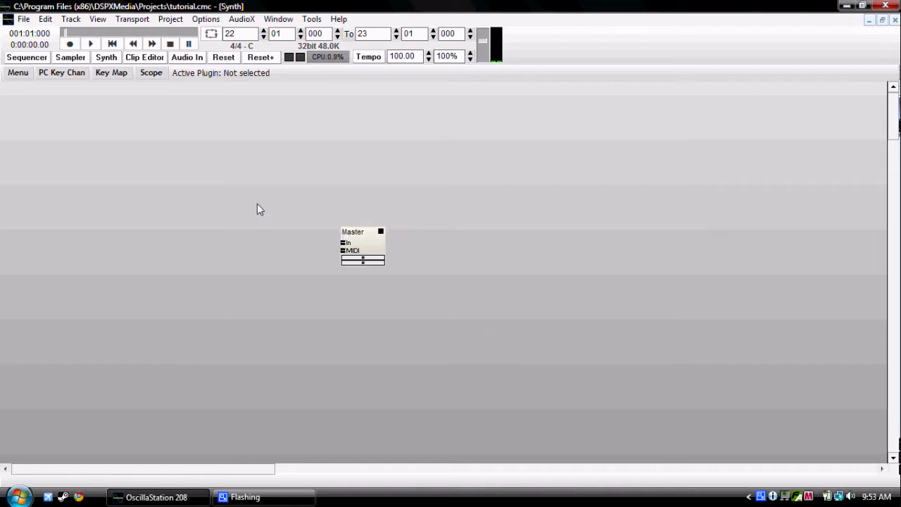
- Open the plugin selector and browse the native synth and effects categories, including Audio, Drum and FM
double_click(242, 197)
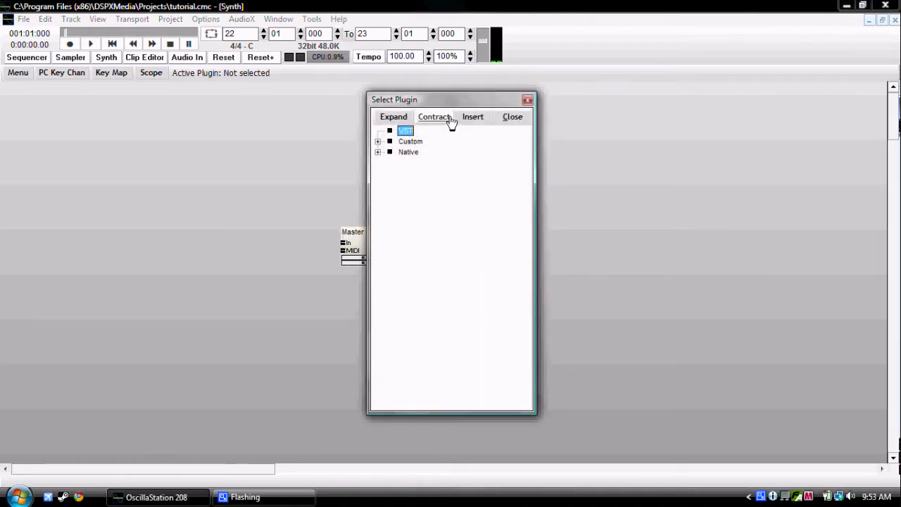
drag(472, 101, 579, 97)
click(485, 148)
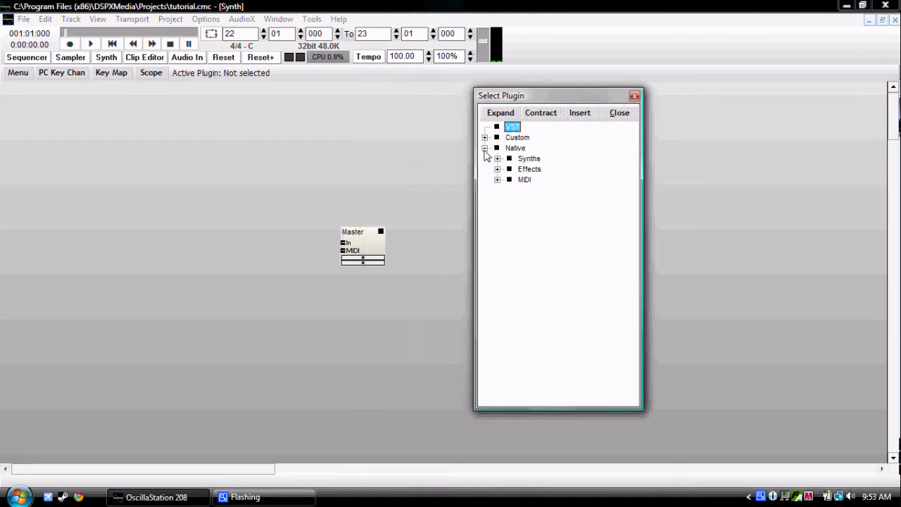
click(497, 159)
click(497, 232)
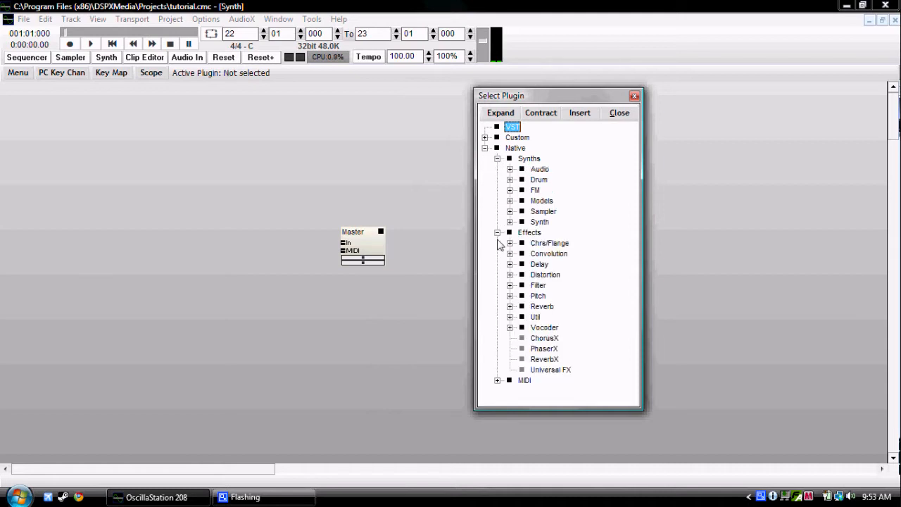
click(509, 169)
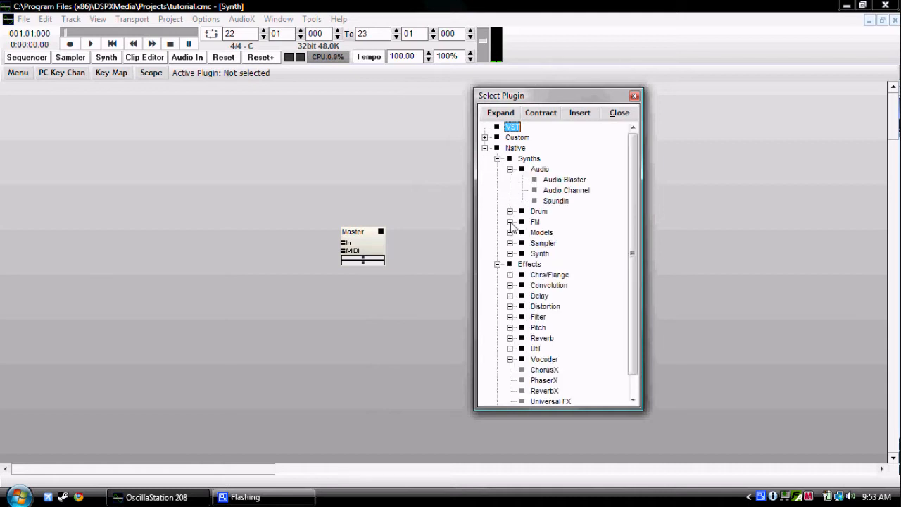
click(510, 211)
click(522, 296)
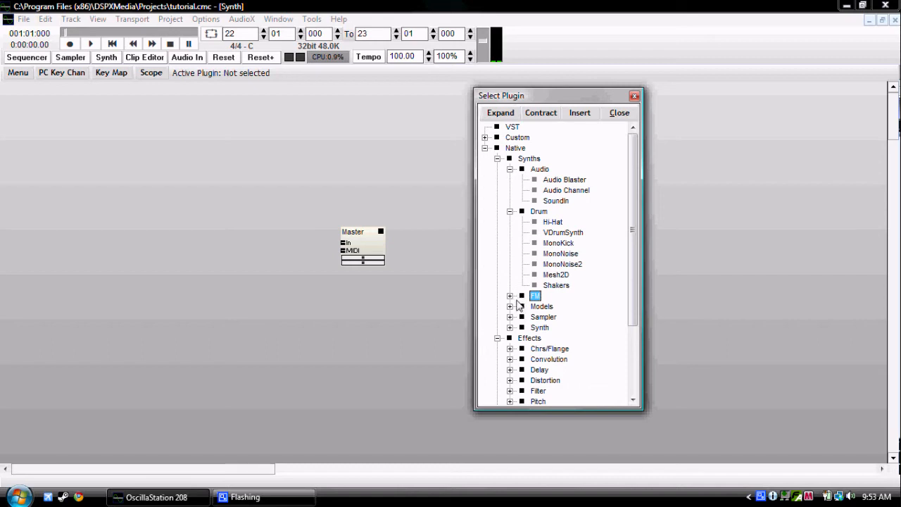
click(511, 298)
drag(632, 233, 666, 309)
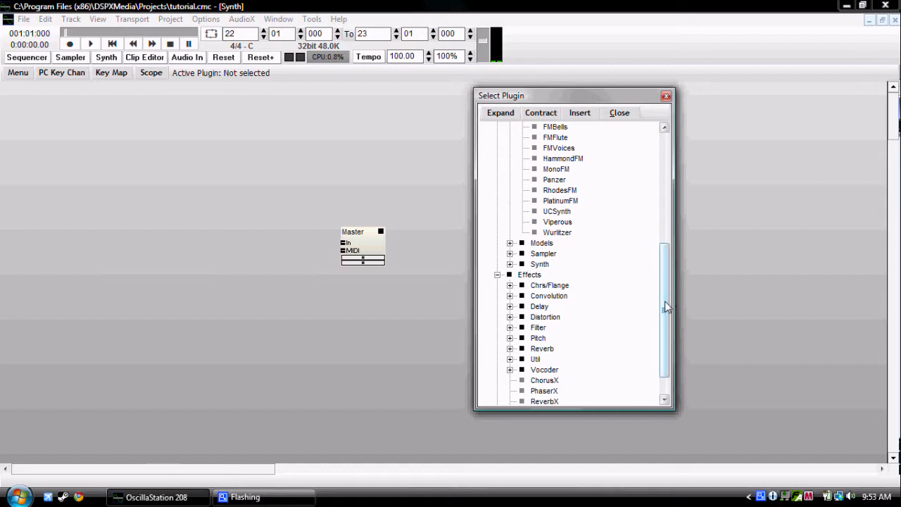
scroll(667, 307, down, 1)
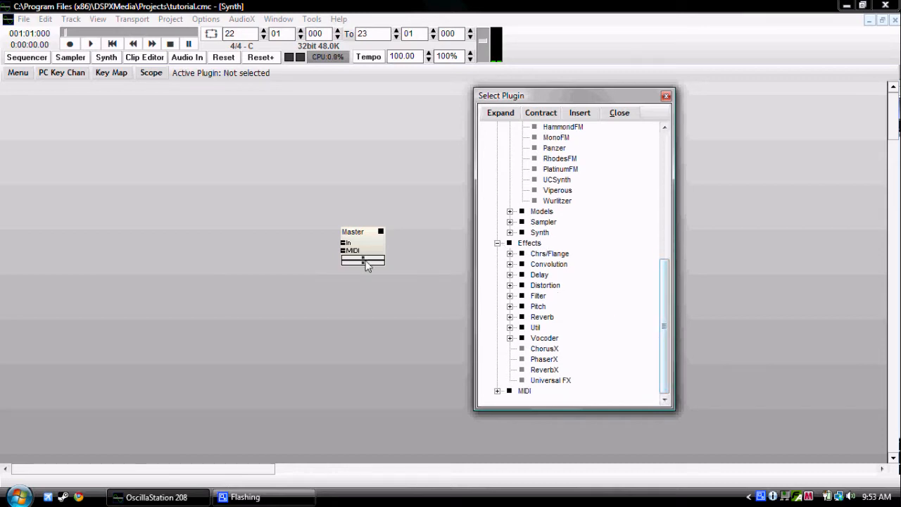
- Insert the native FuzzSynth with a new track in the Master Track folder and place its module above and left of Master
click(510, 232)
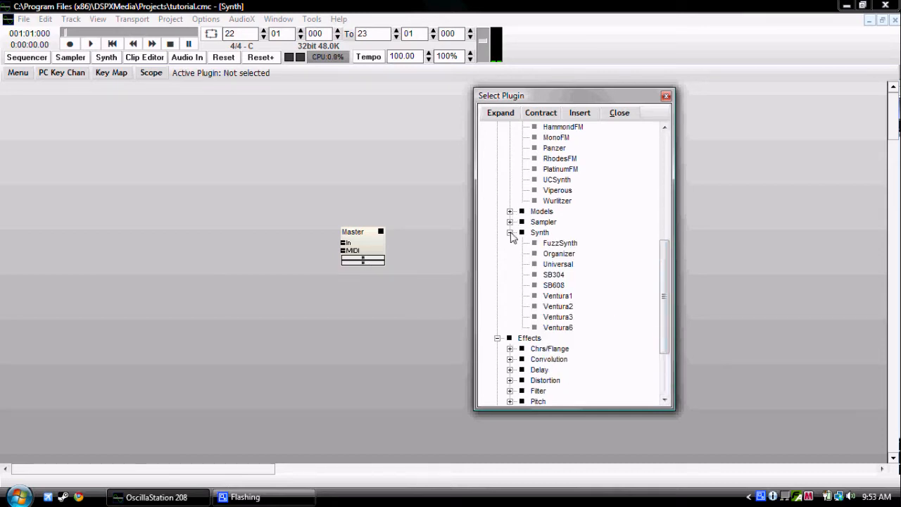
double_click(546, 243)
click(541, 232)
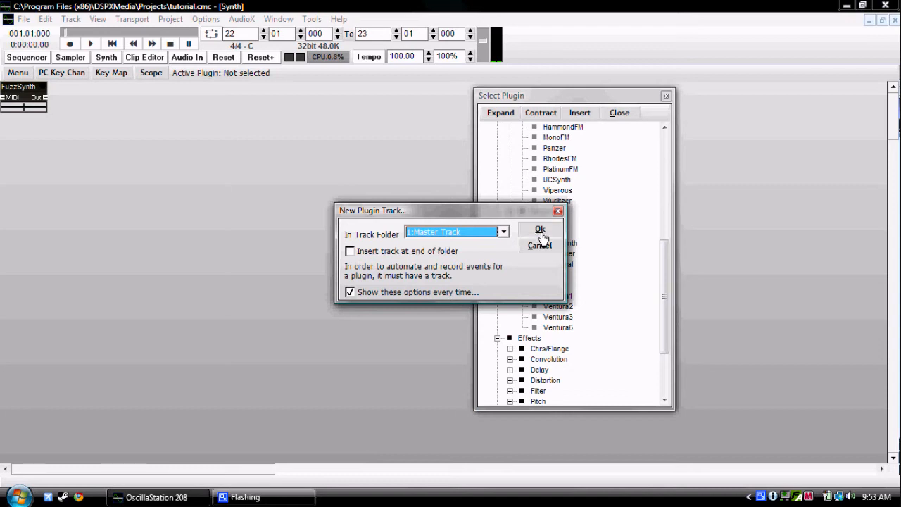
click(667, 96)
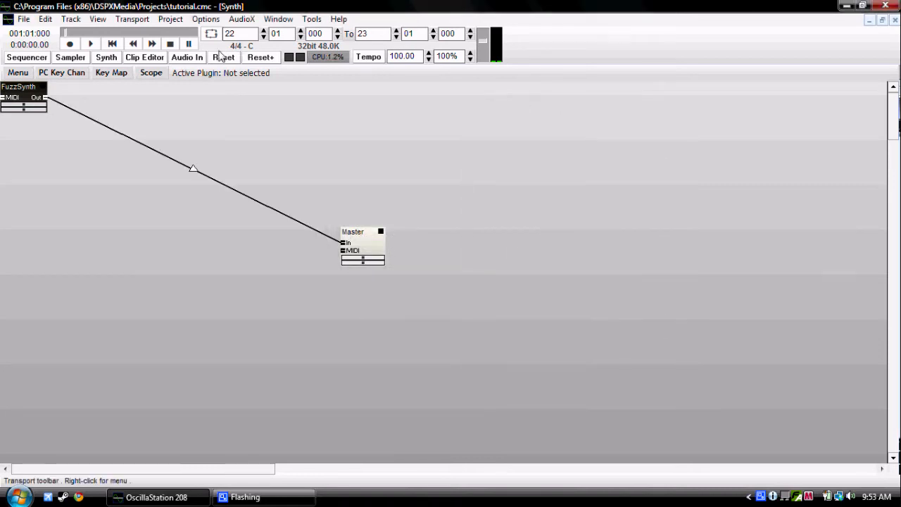
drag(21, 109, 245, 155)
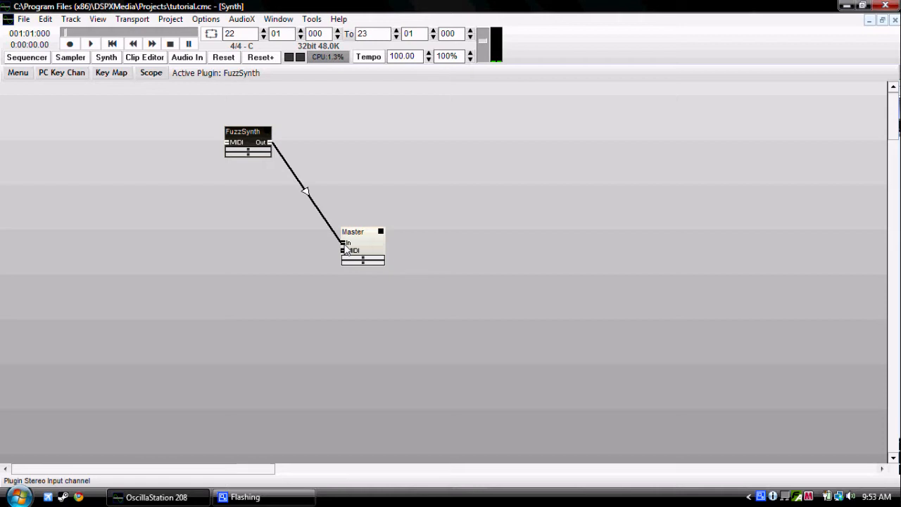
drag(258, 137, 245, 174)
- Open the FuzzSynth editor and go through its presets to choose 6-Donald Duck
double_click(245, 173)
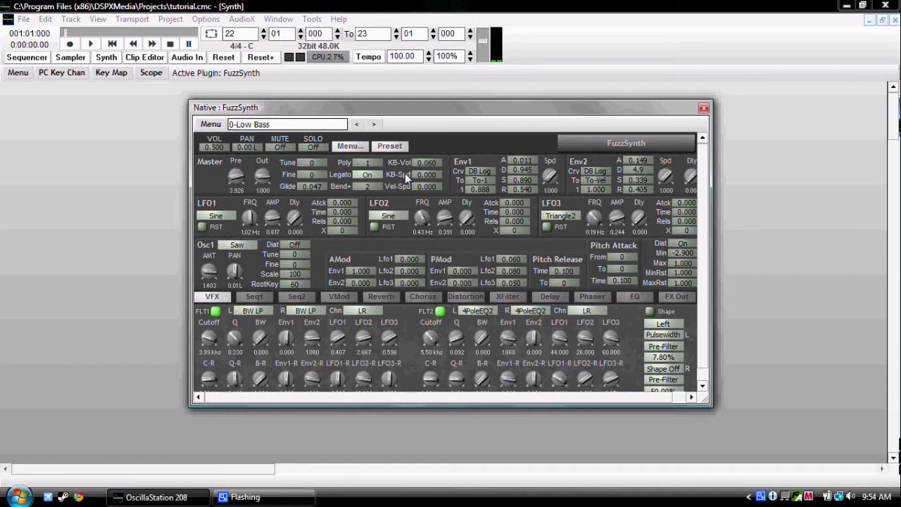
click(374, 124)
click(374, 124)
click(374, 124)
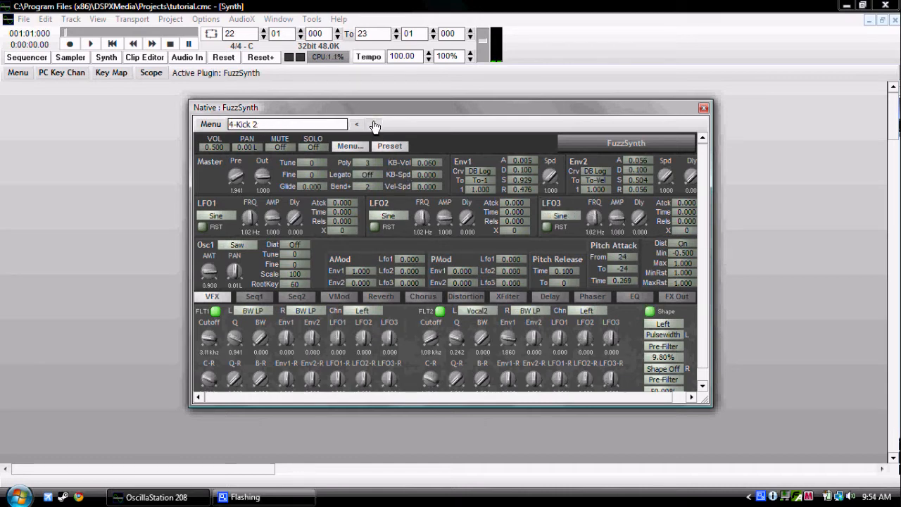
click(374, 123)
click(374, 124)
click(374, 124)
click(356, 124)
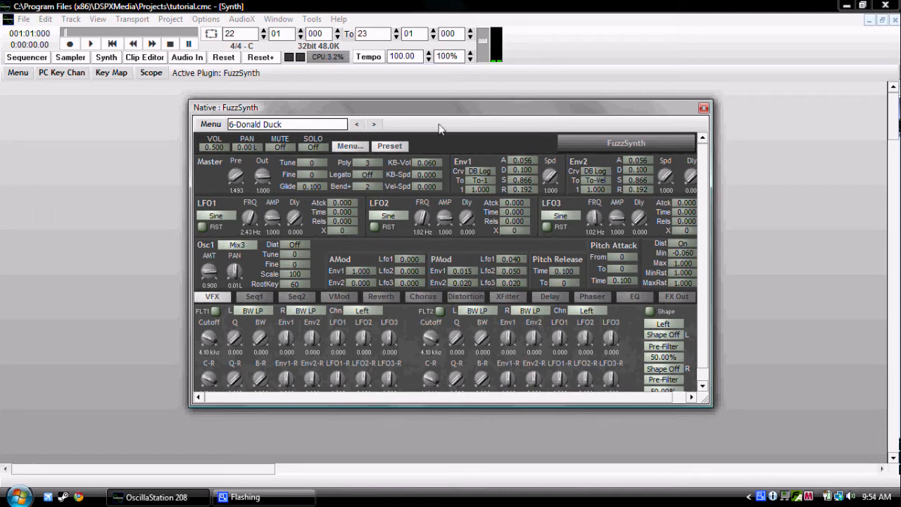
- Reset all sounding notes and reposition the FuzzSynth editor so all of its controls are within the workspace
drag(636, 109, 877, 133)
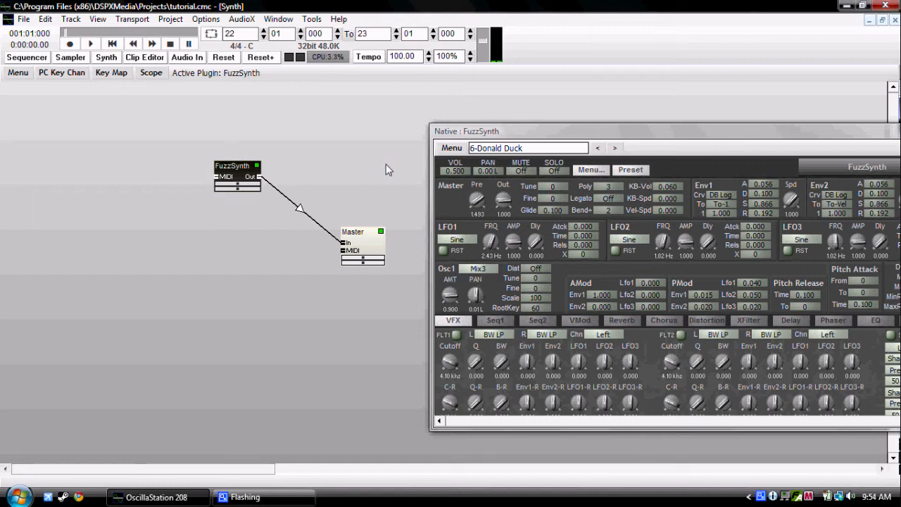
click(233, 63)
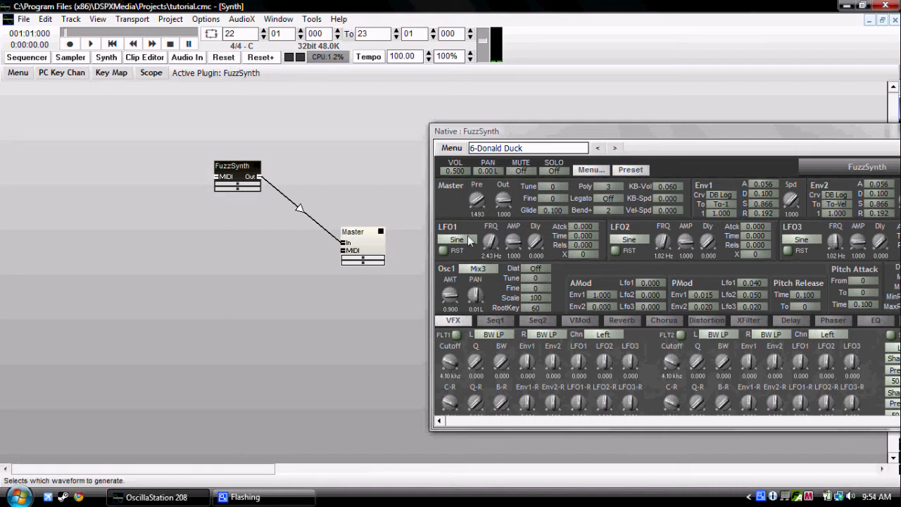
drag(660, 146, 498, 137)
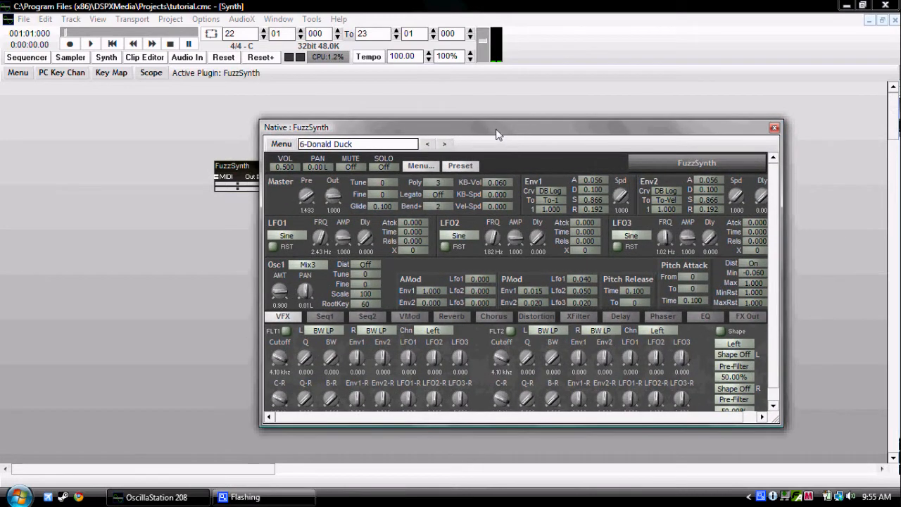
drag(502, 133, 646, 153)
drag(856, 150, 689, 93)
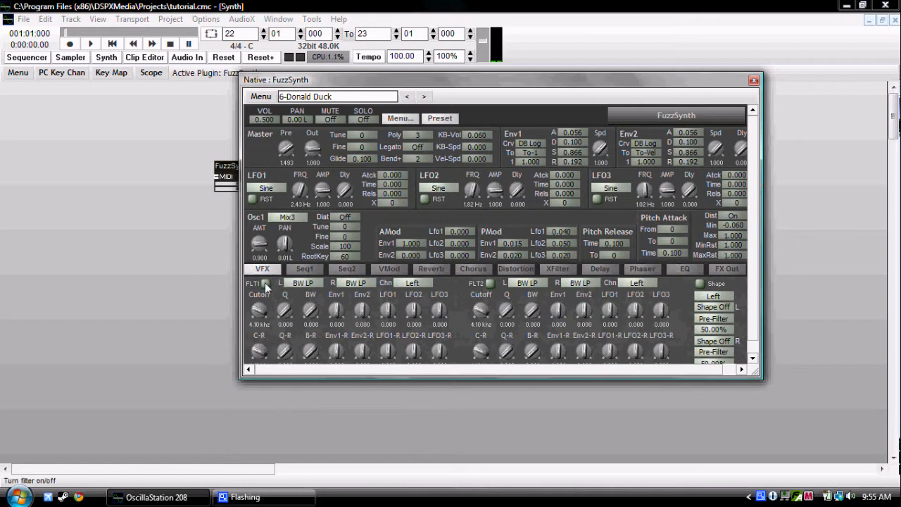
- Try out FuzzSynth's two sequencers, setting Sequencer2's LenF to 0.343 and Glide to 0.010, and finish with Sequencer2 off and all notes reset
click(305, 270)
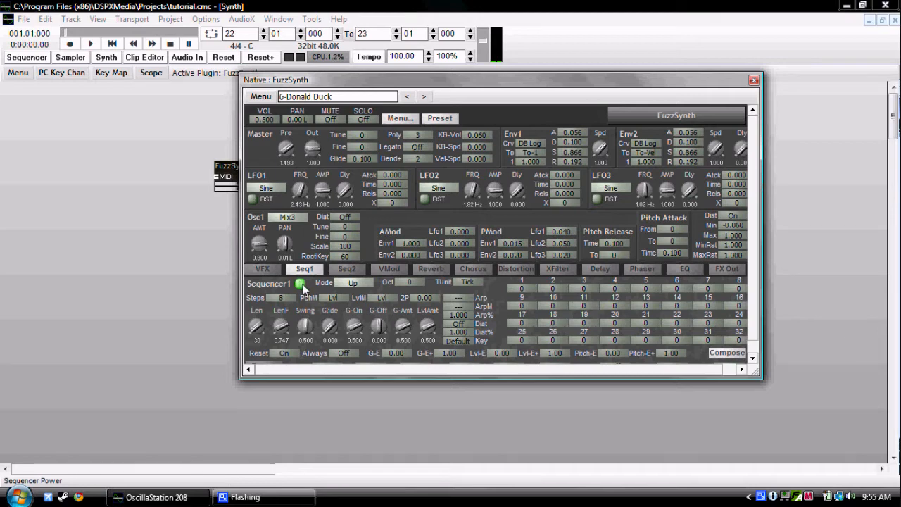
click(346, 269)
click(300, 285)
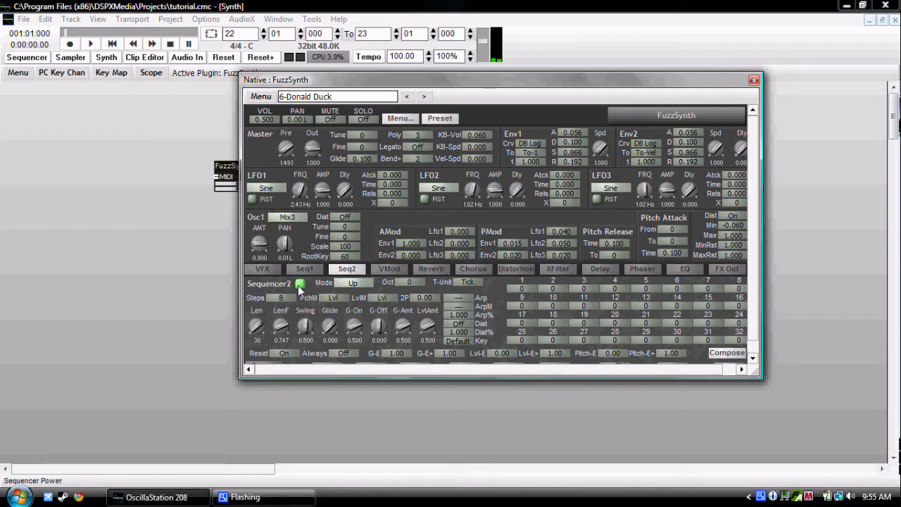
drag(281, 325, 329, 331)
click(225, 58)
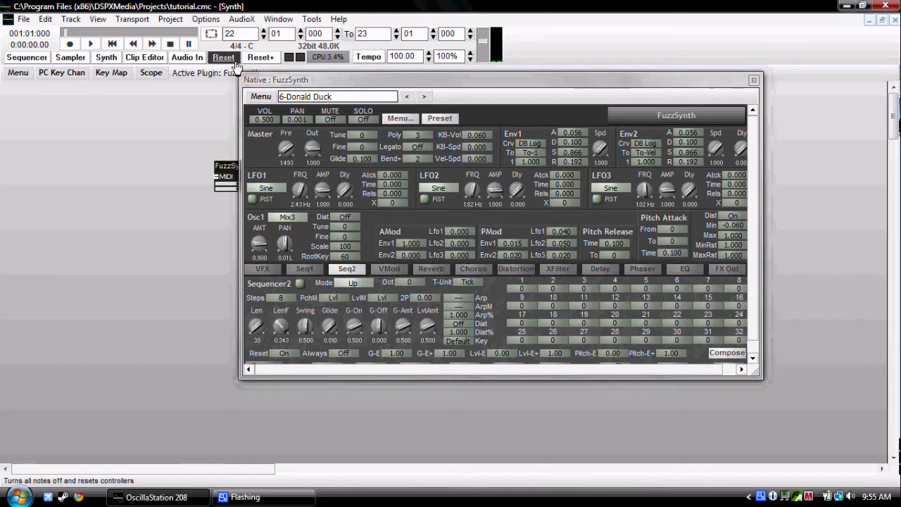
- Turn on filter 1 in FuzzSynth's VFX section and set its cutoff to 7.62 kHz
click(269, 269)
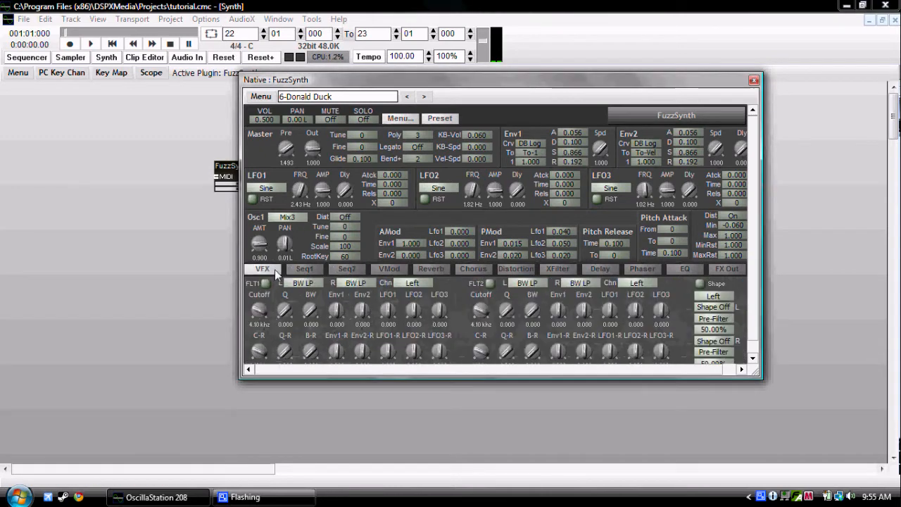
click(359, 283)
click(210, 306)
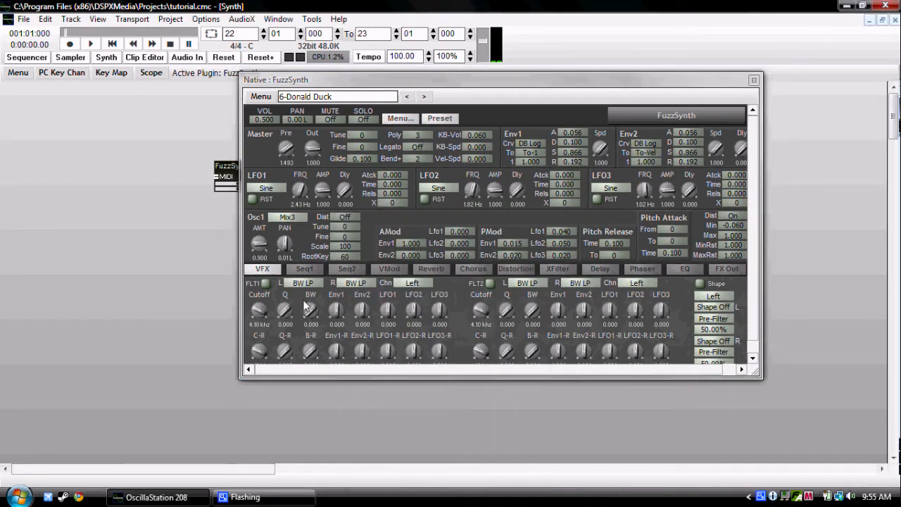
click(266, 283)
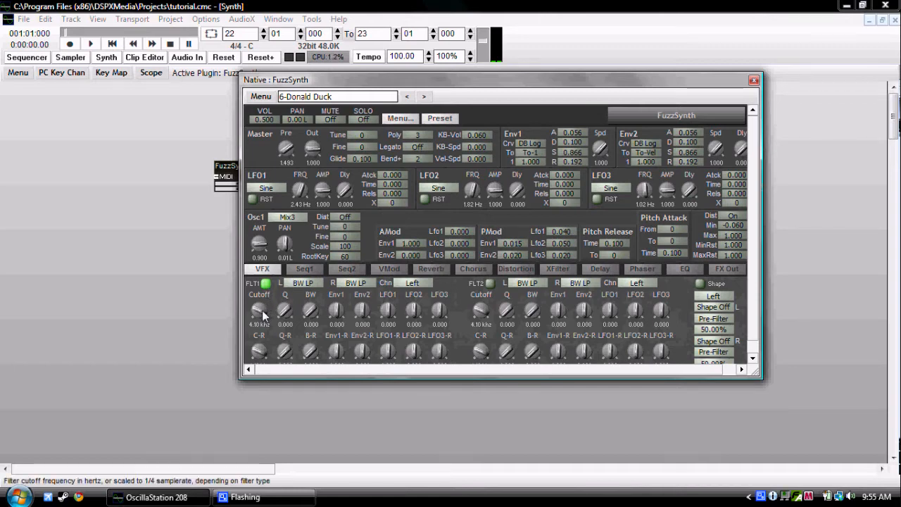
drag(262, 314, 261, 324)
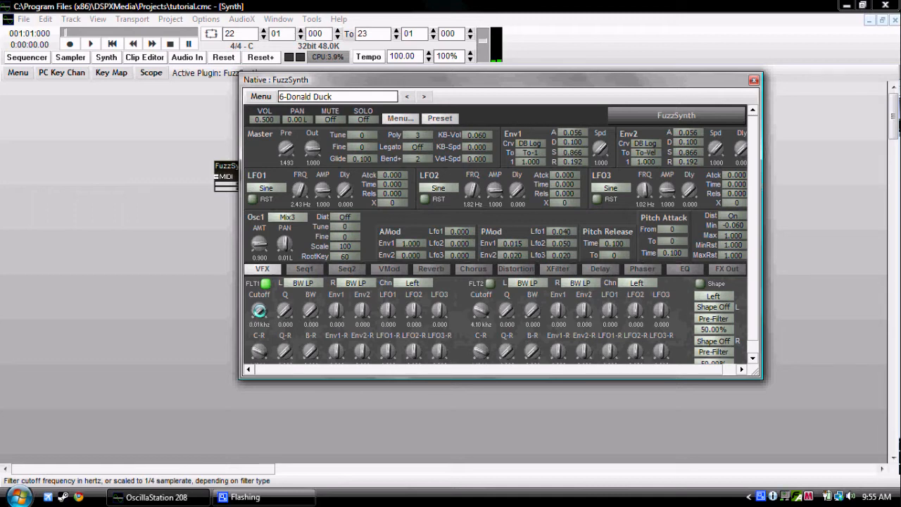
drag(259, 310, 259, 299)
- Try filter 2 with cutoff 2.73 kHz and Q 0.307, and set filter 1 to cutoff 0.47 kHz and Q 0.450
drag(483, 312, 483, 315)
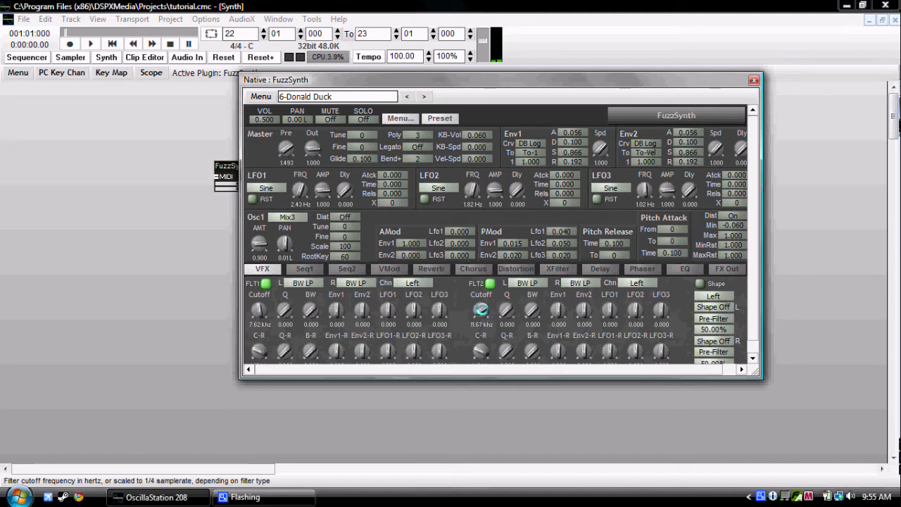
drag(483, 315, 505, 316)
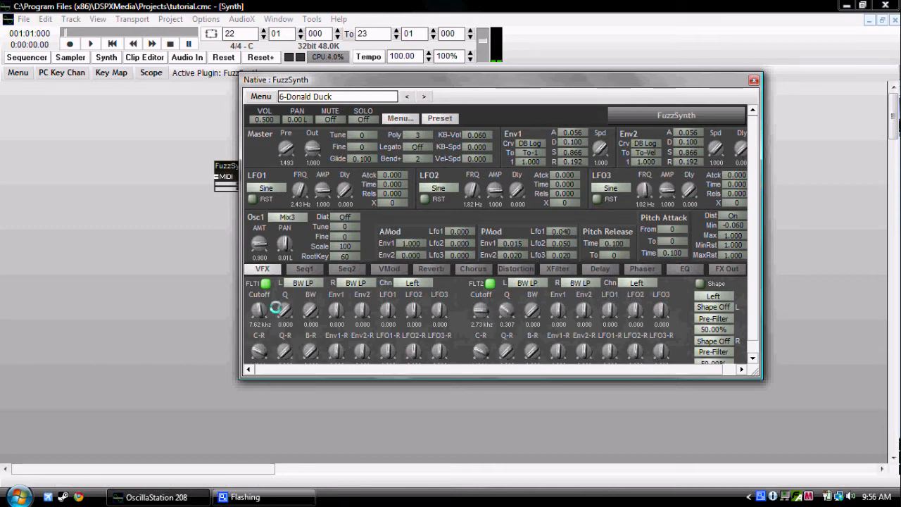
drag(285, 310, 265, 319)
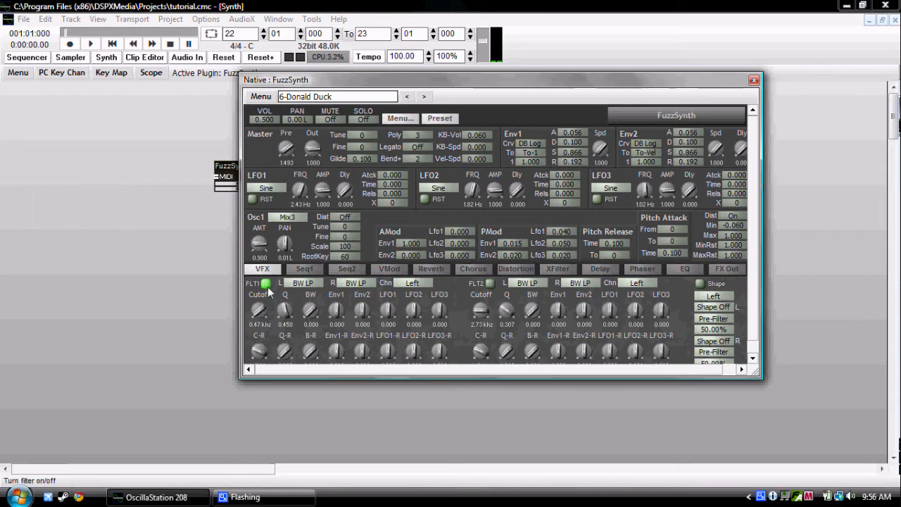
- Close the FuzzSynth editor and rename track 1 as Fuzz in the sequencer's track properties
click(754, 80)
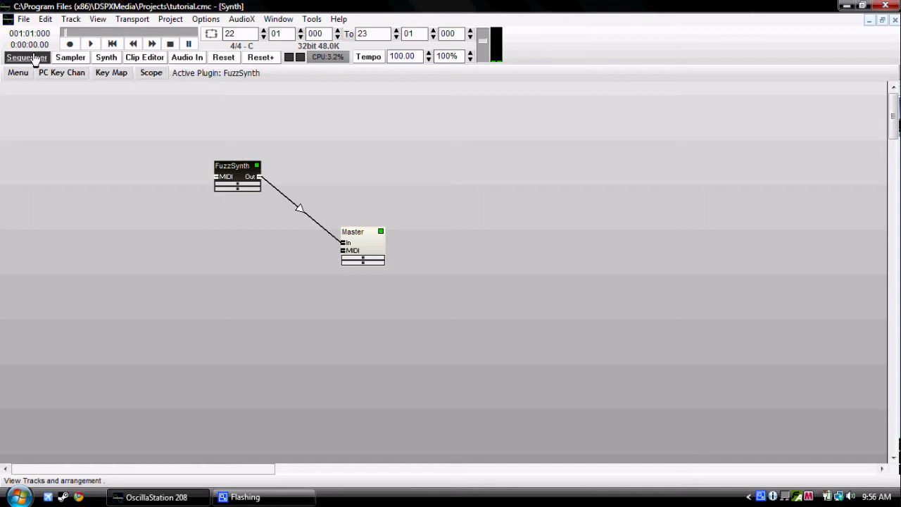
click(35, 59)
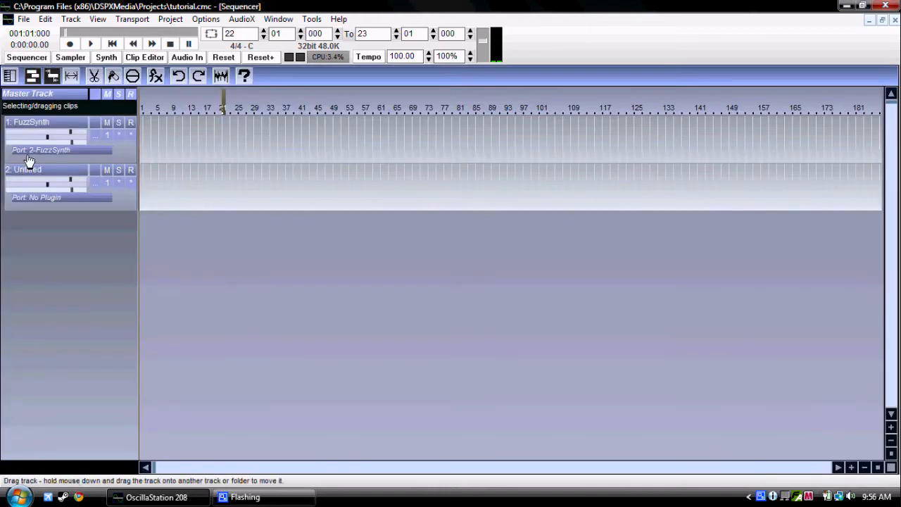
click(56, 127)
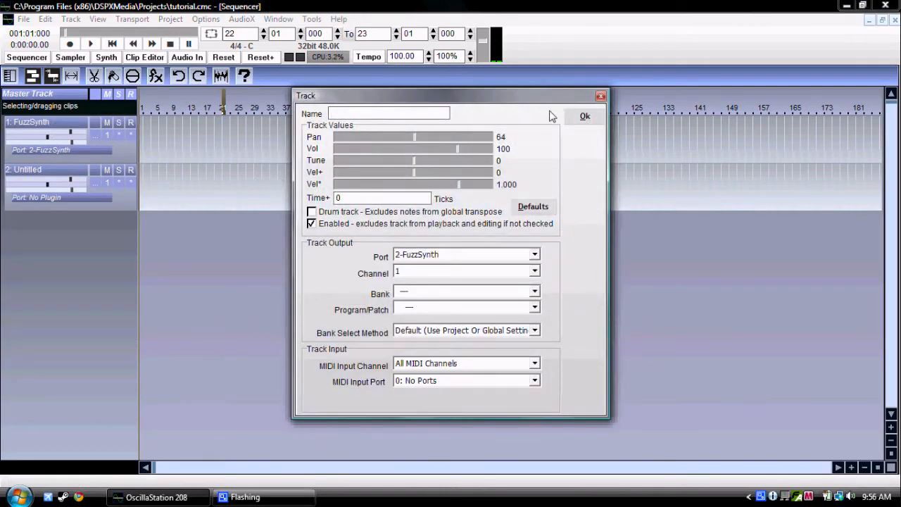
text(Fuzz)
click(584, 116)
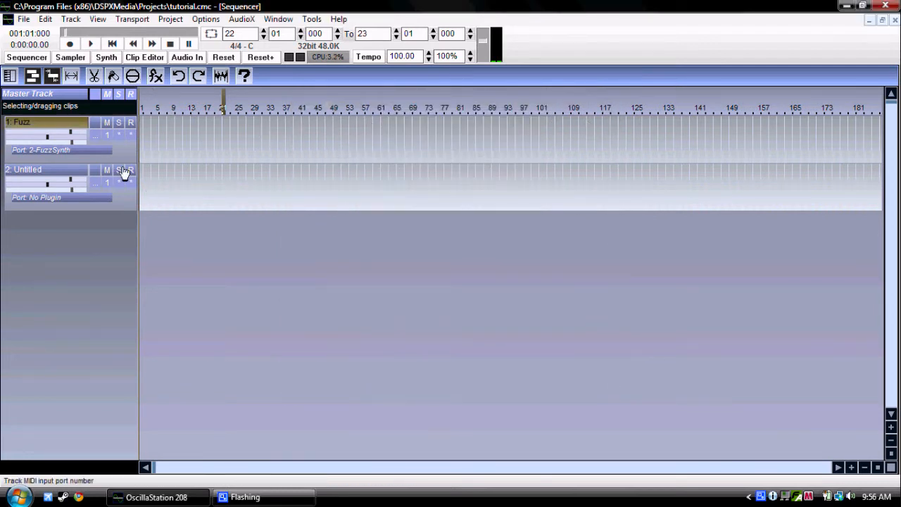
click(47, 129)
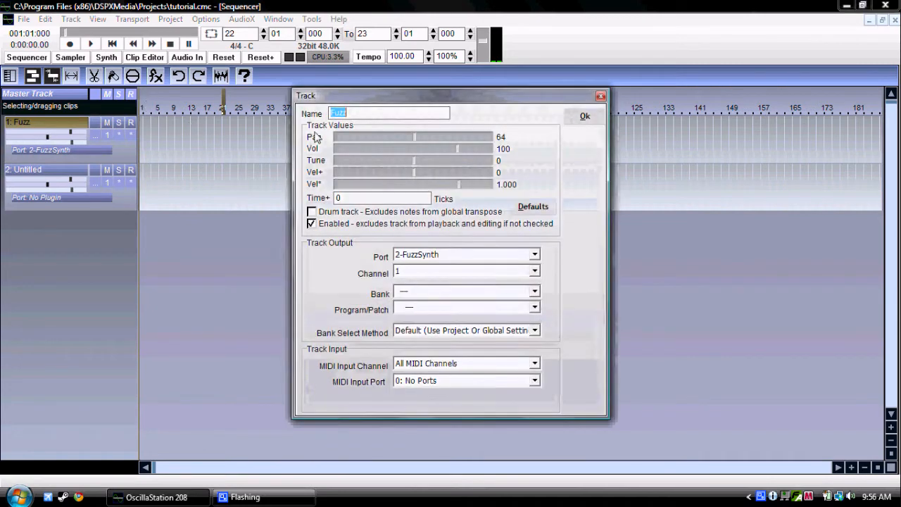
click(600, 97)
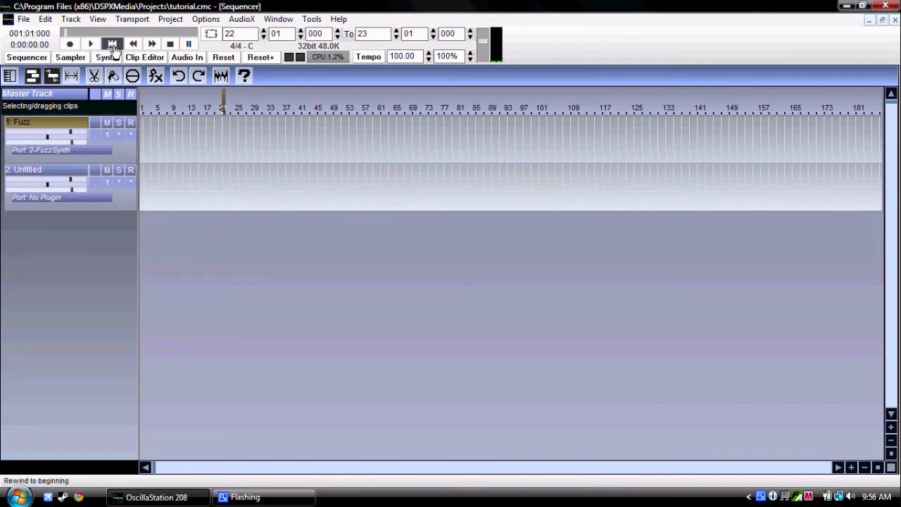
- Create an untitled clip at 1:01:000 on the Fuzz track, select bars 1 to 5, and open it in the clip editor
right_click(156, 133)
click(162, 144)
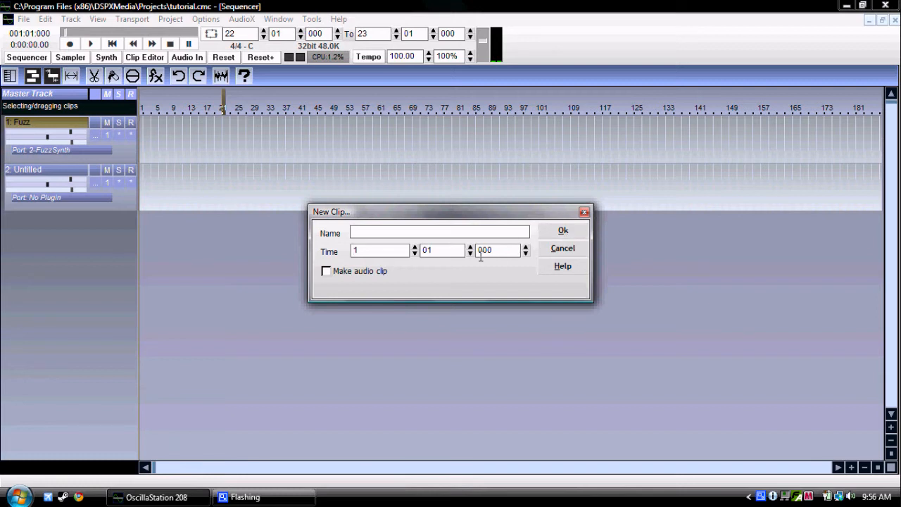
click(549, 230)
mouse_move(155, 145)
mouse_down()
mouse_move(197, 134)
mouse_move(180, 134)
mouse_move(173, 187)
mouse_move(143, 143)
mouse_up()
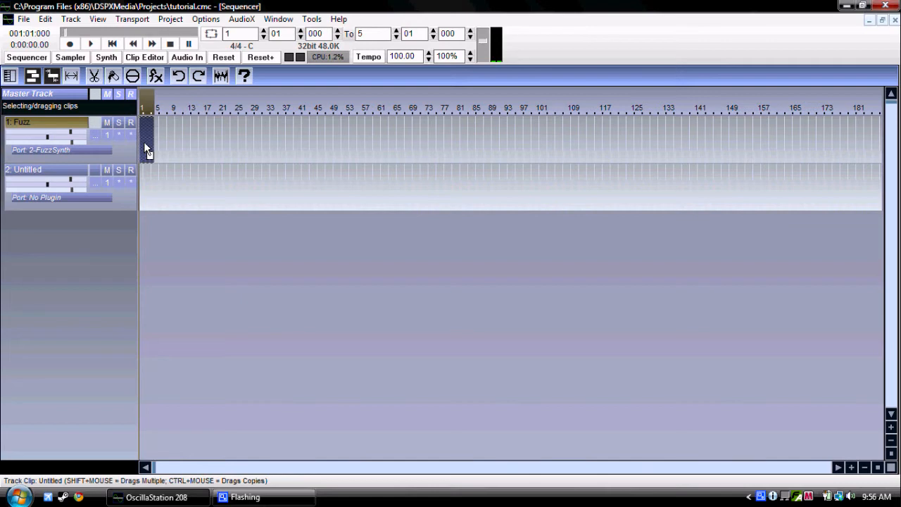
right_click(146, 135)
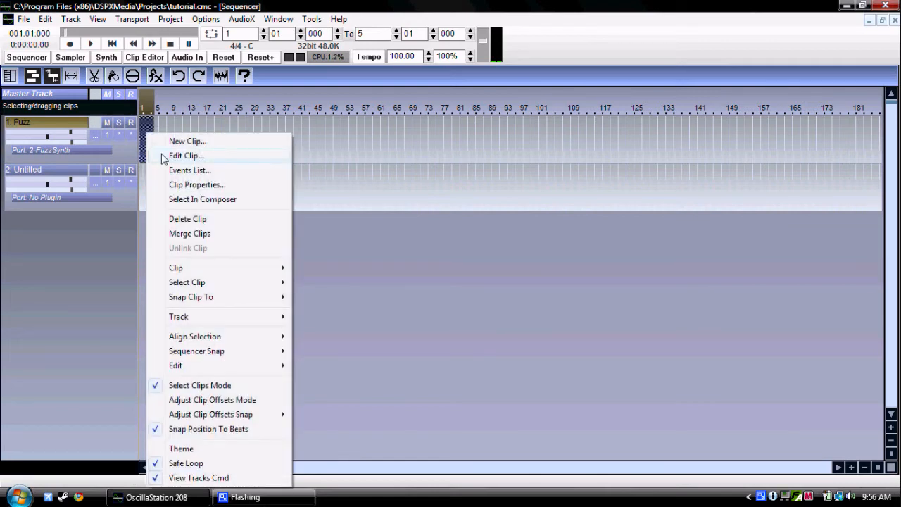
click(186, 155)
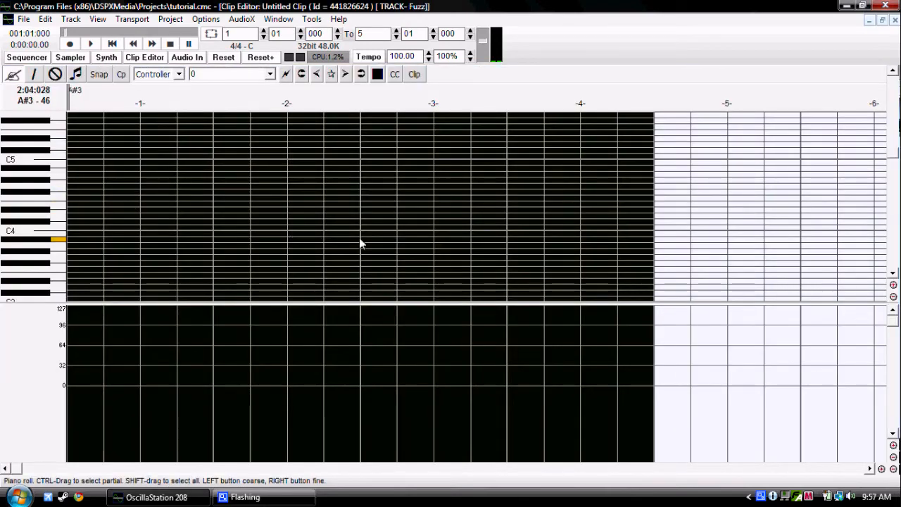
drag(20, 471, 15, 469)
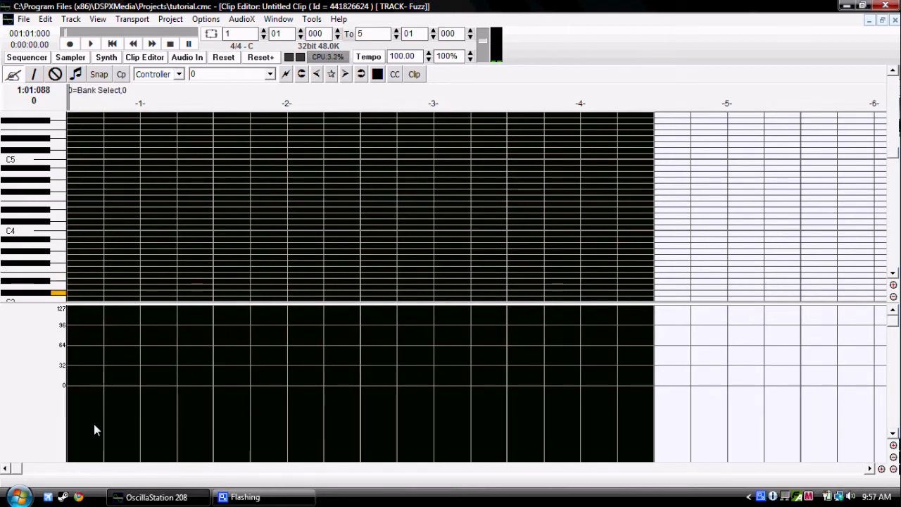
- Place a trial C4 note at the start of the clip and erase it
click(69, 228)
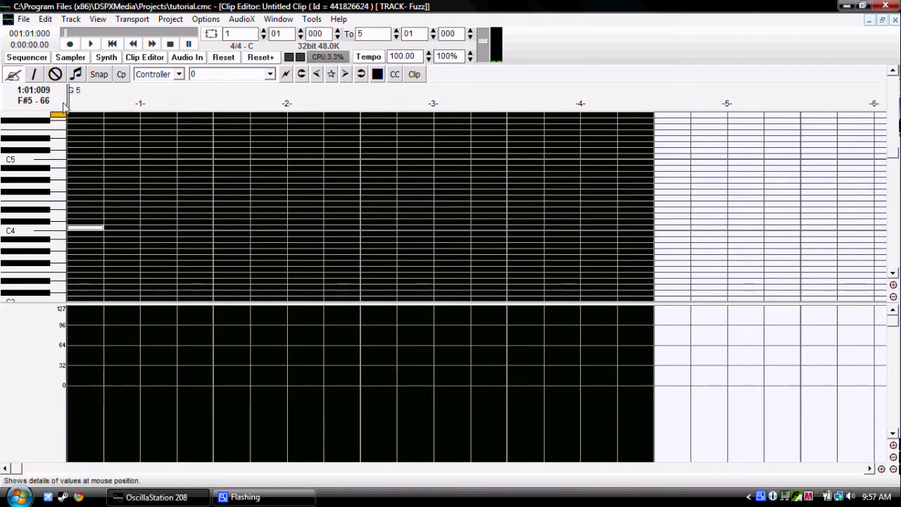
click(55, 75)
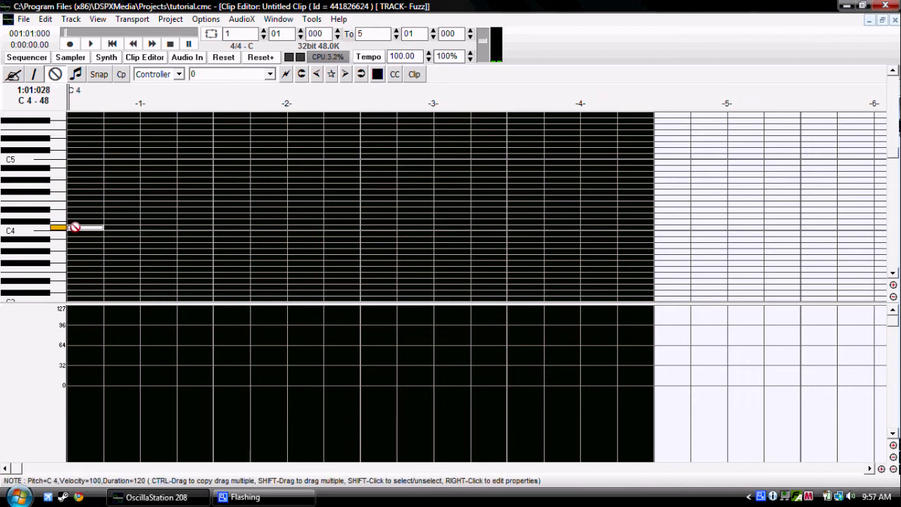
click(79, 227)
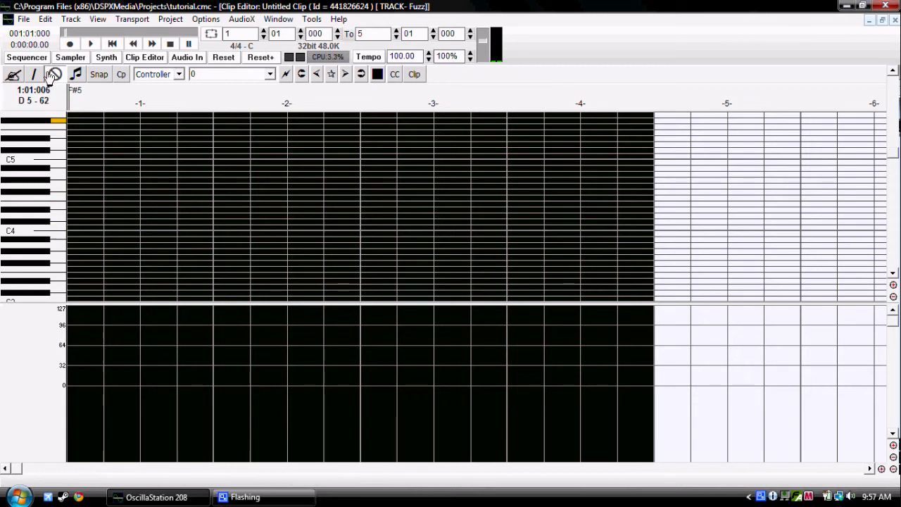
- Enter one-beat notes C4, E4, G4, E4 and C4 on consecutive beats from the clip's start and play them back
click(71, 229)
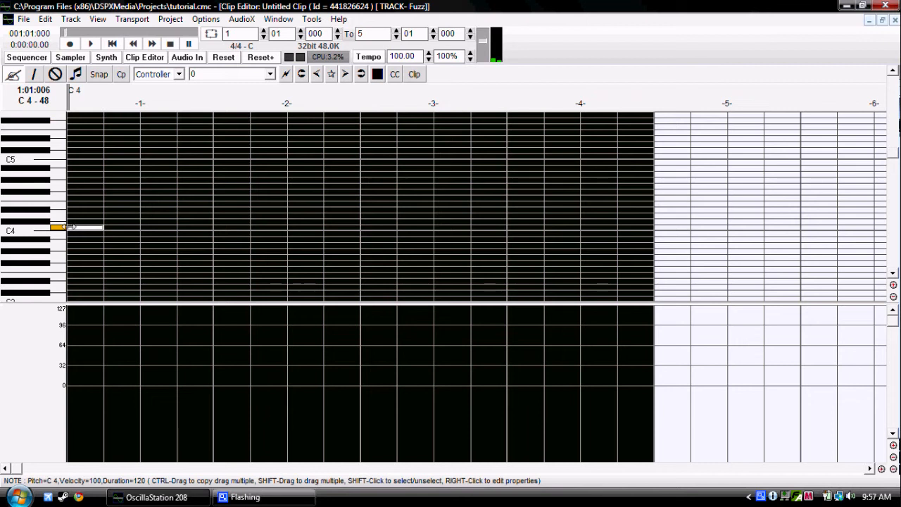
click(107, 205)
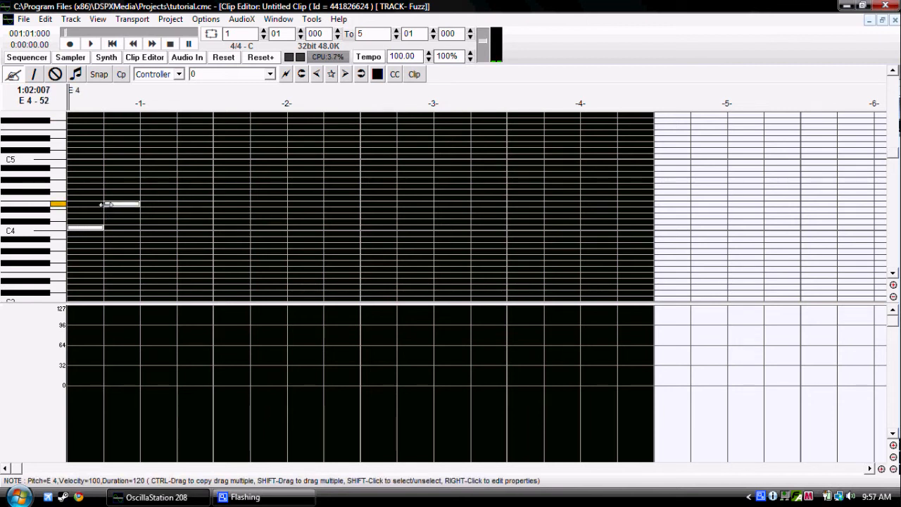
click(143, 186)
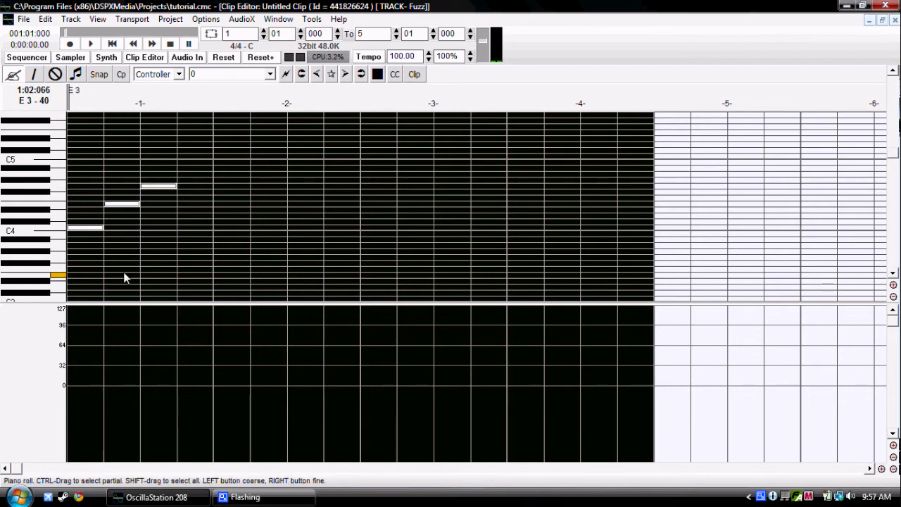
click(179, 205)
click(214, 228)
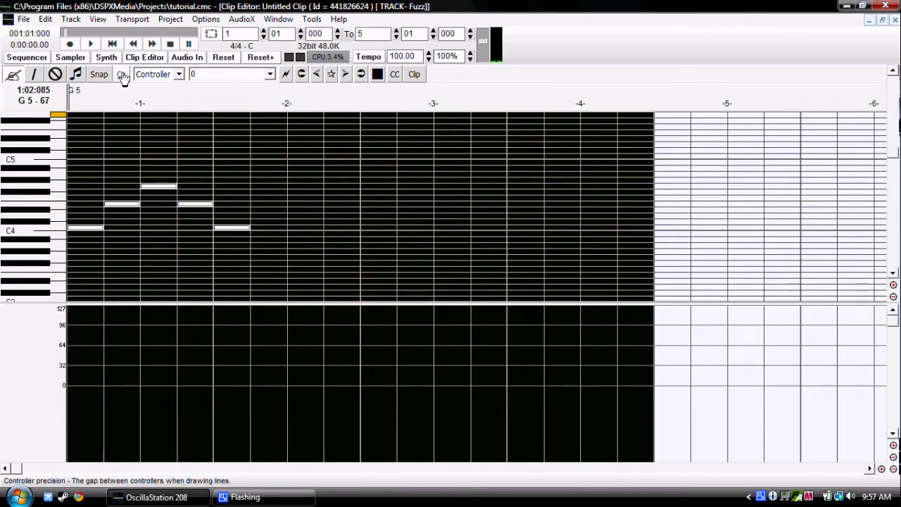
click(91, 46)
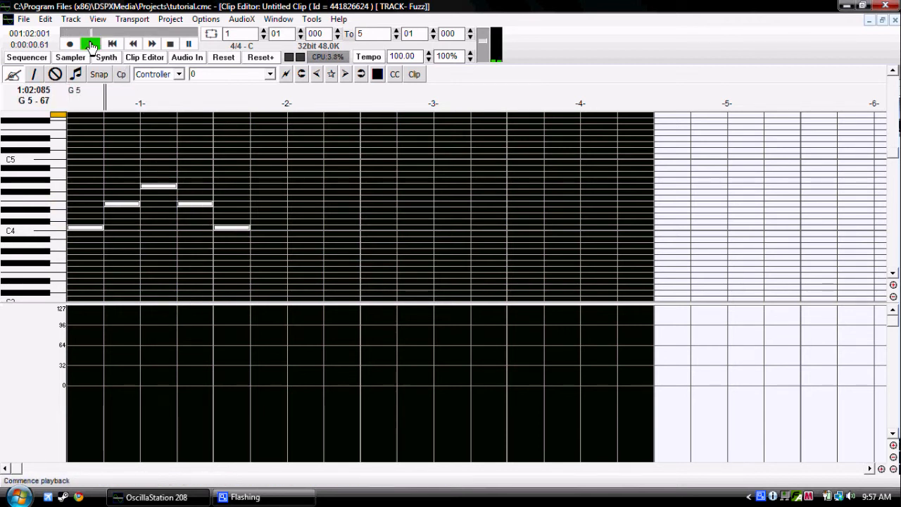
click(169, 43)
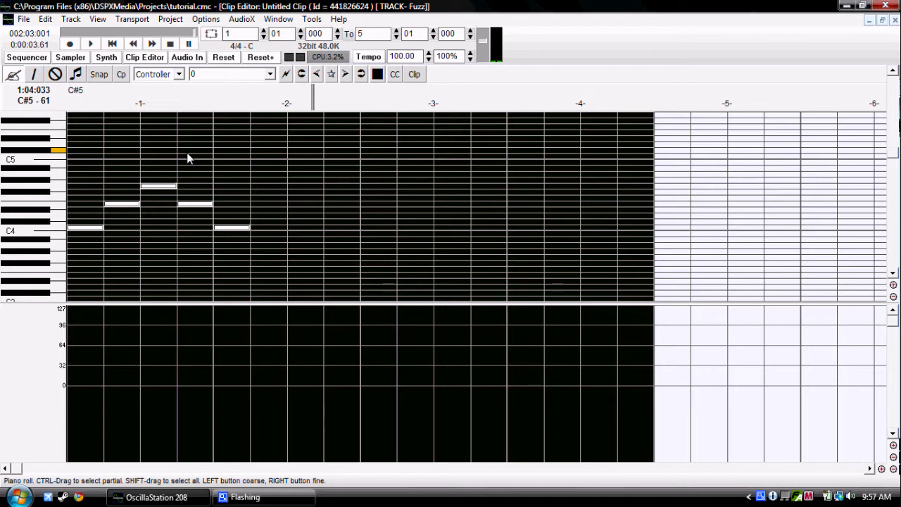
- Try resizing the first C4 note and moving it to another pitch and time
click(102, 228)
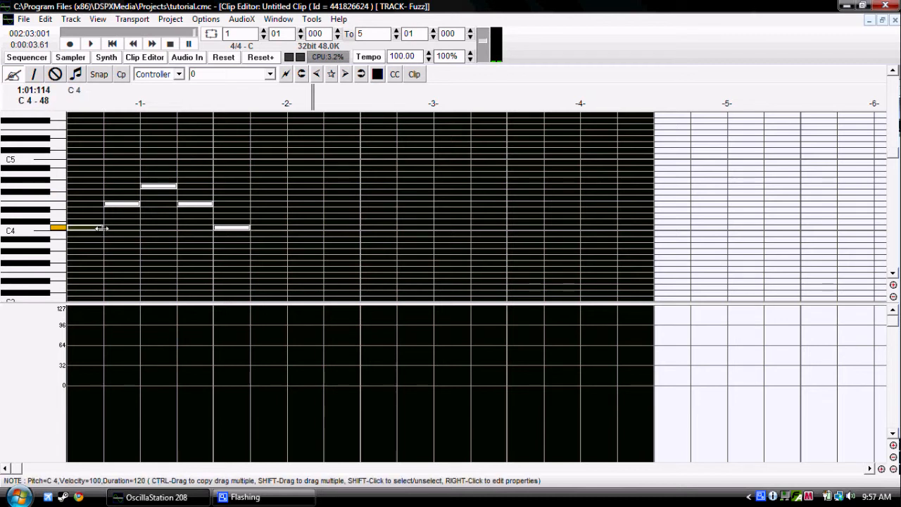
drag(101, 228, 100, 228)
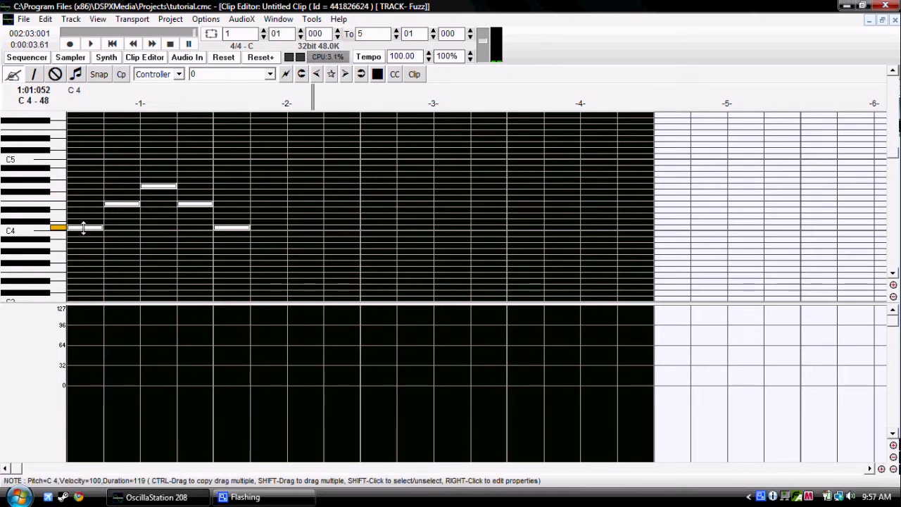
click(95, 227)
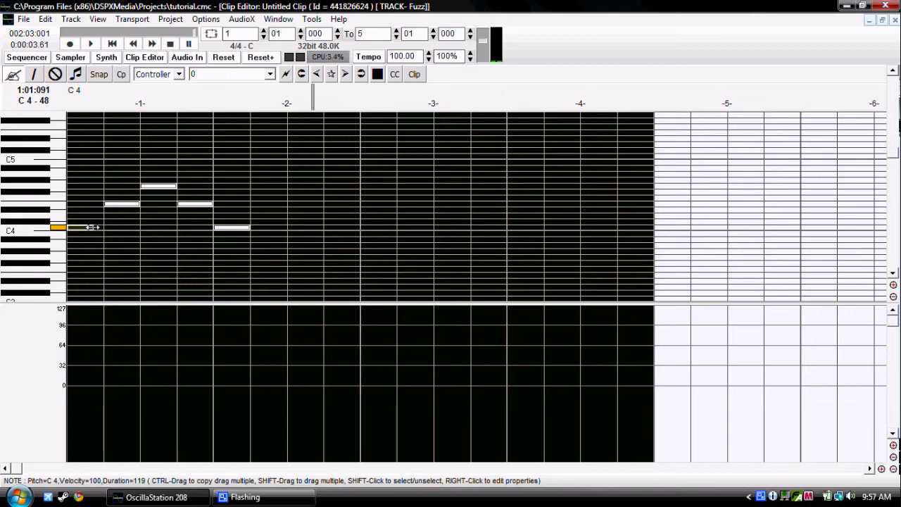
drag(79, 228, 103, 234)
mouse_move(72, 228)
mouse_down()
mouse_move(155, 227)
mouse_move(73, 228)
mouse_move(85, 228)
mouse_move(104, 206)
mouse_move(86, 200)
mouse_move(89, 223)
mouse_up()
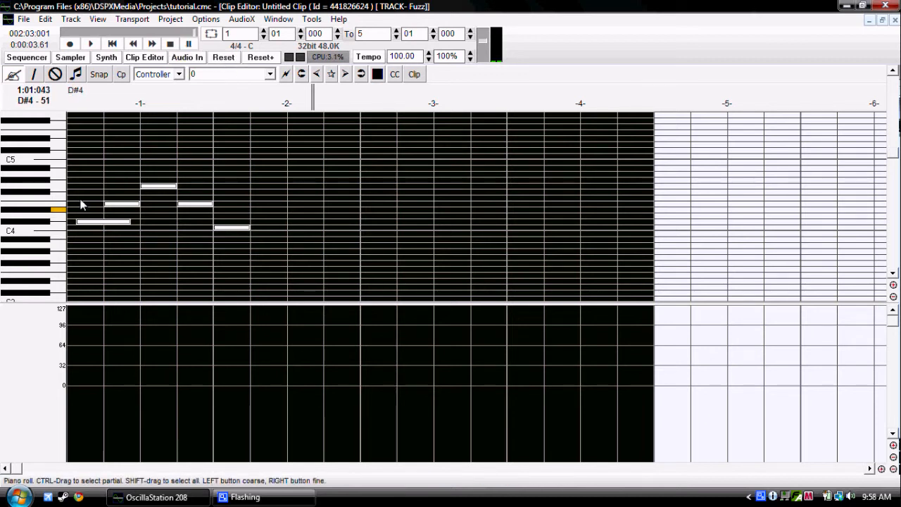
- Turn each of the five notes into two short notes of duration 29 at the same pitch, half a beat apart, and play the clip
drag(105, 221, 75, 226)
drag(138, 204, 109, 204)
click(125, 205)
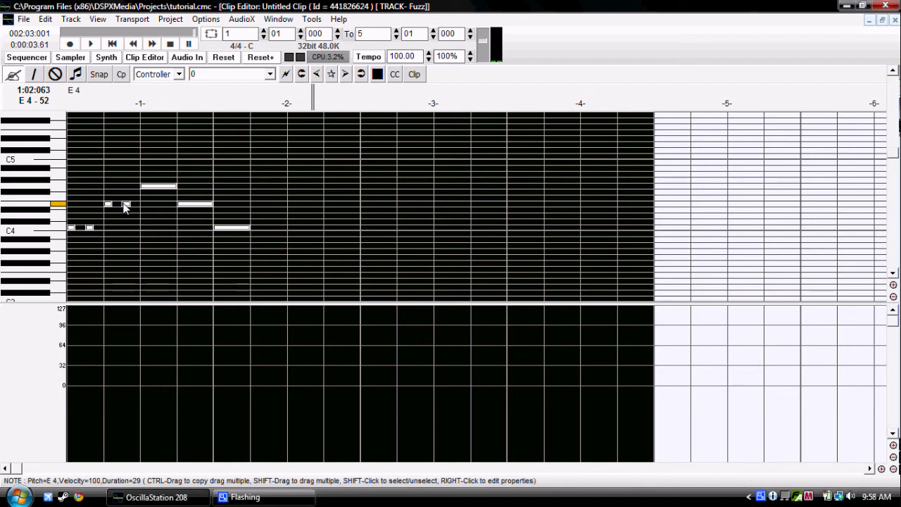
drag(176, 185, 147, 185)
click(161, 186)
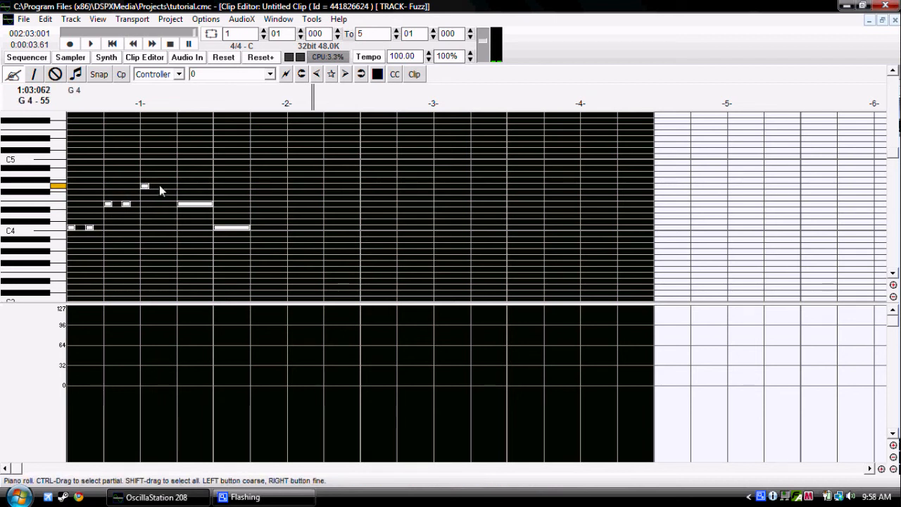
drag(212, 205, 185, 206)
click(200, 204)
drag(250, 228, 223, 228)
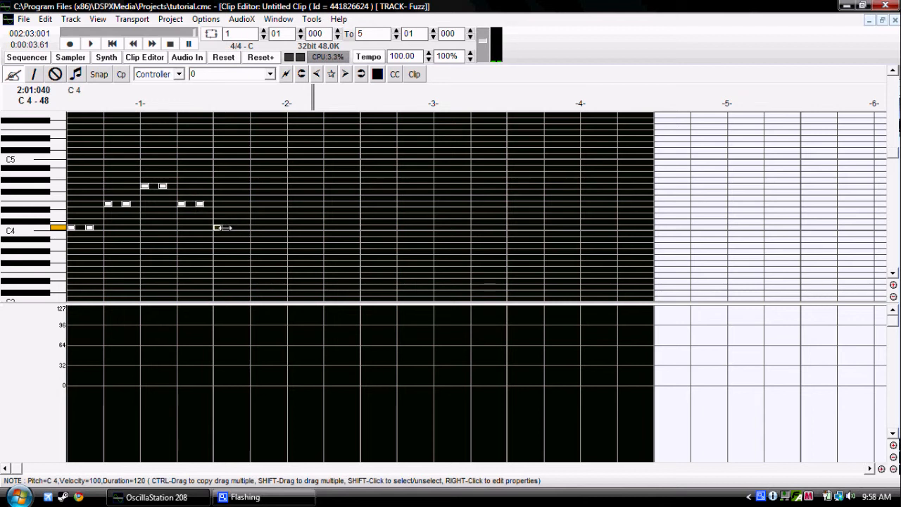
click(237, 227)
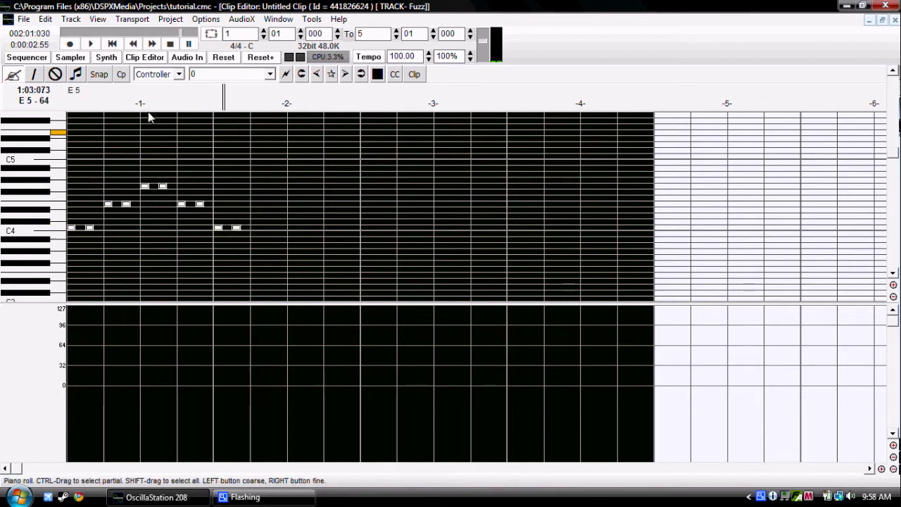
click(112, 44)
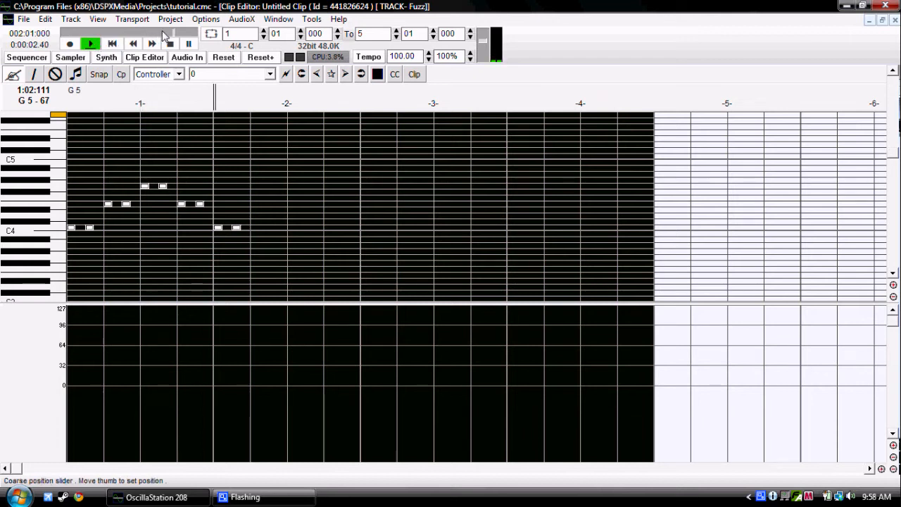
click(172, 45)
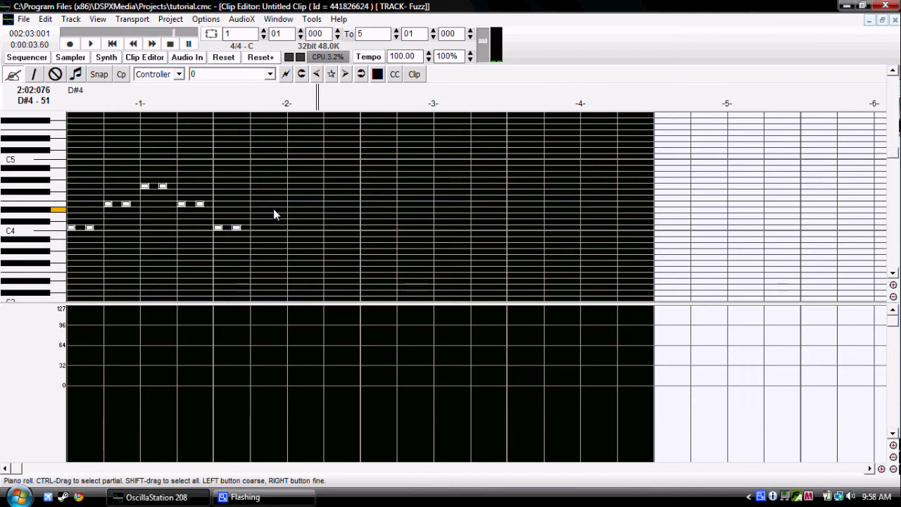
- Add a lower line of one-beat notes G3, B3, D4, B3 and G3 under the short notes and play the clip
click(70, 258)
drag(72, 257, 104, 256)
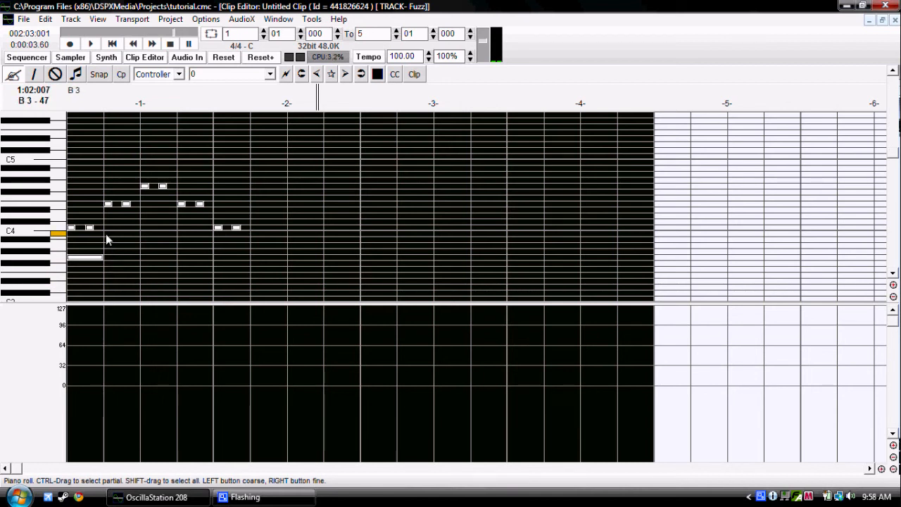
click(105, 234)
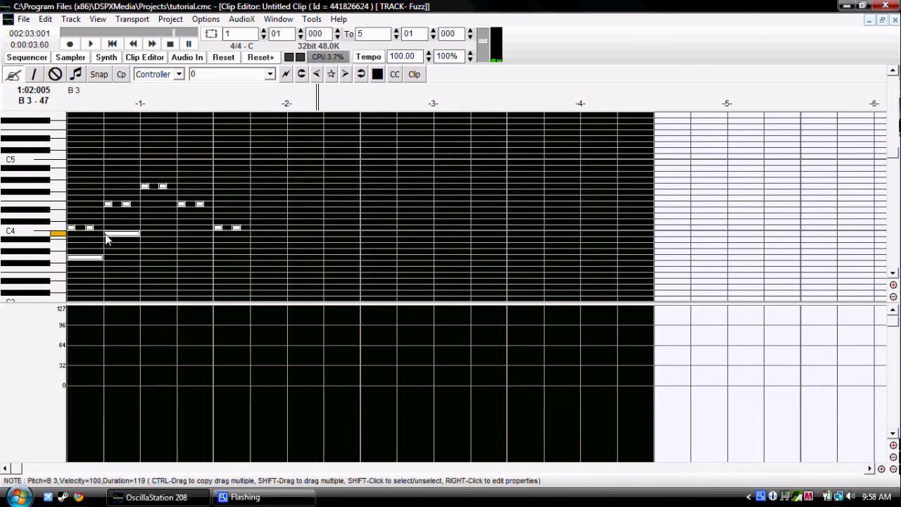
click(142, 216)
click(180, 233)
click(216, 257)
click(114, 43)
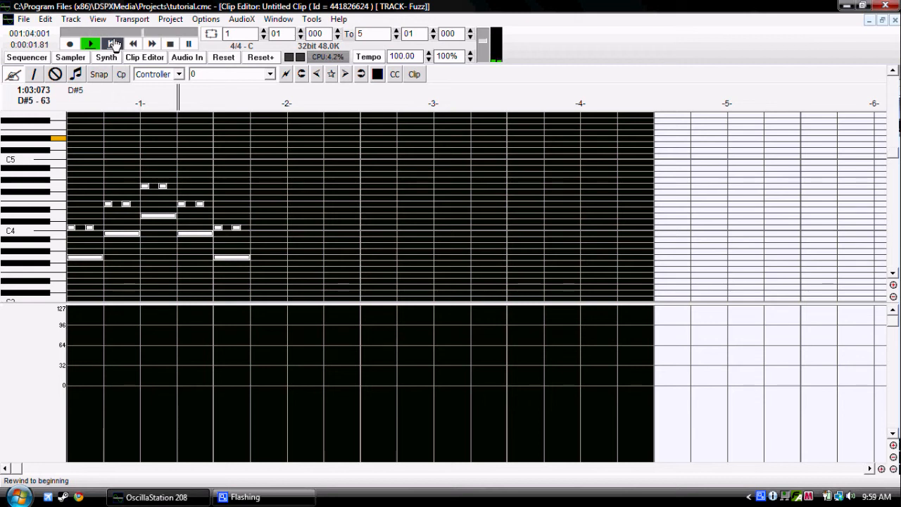
click(170, 43)
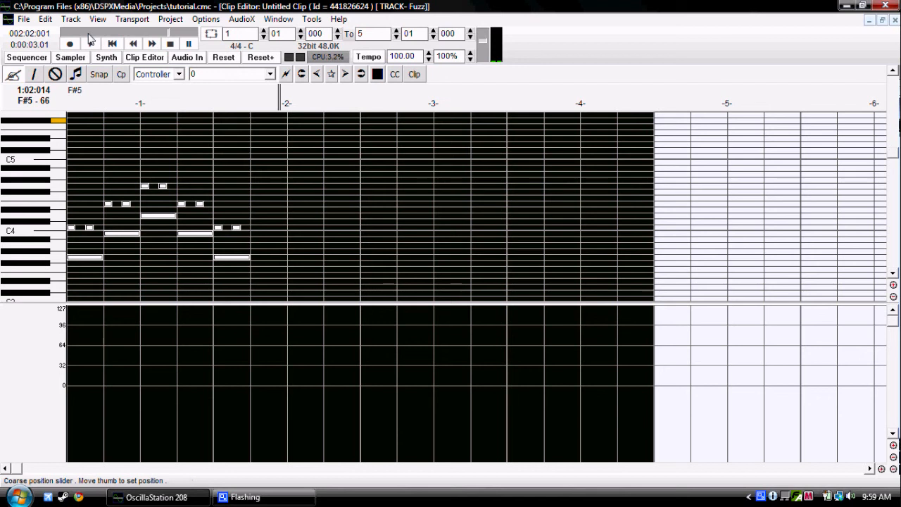
click(46, 20)
click(51, 23)
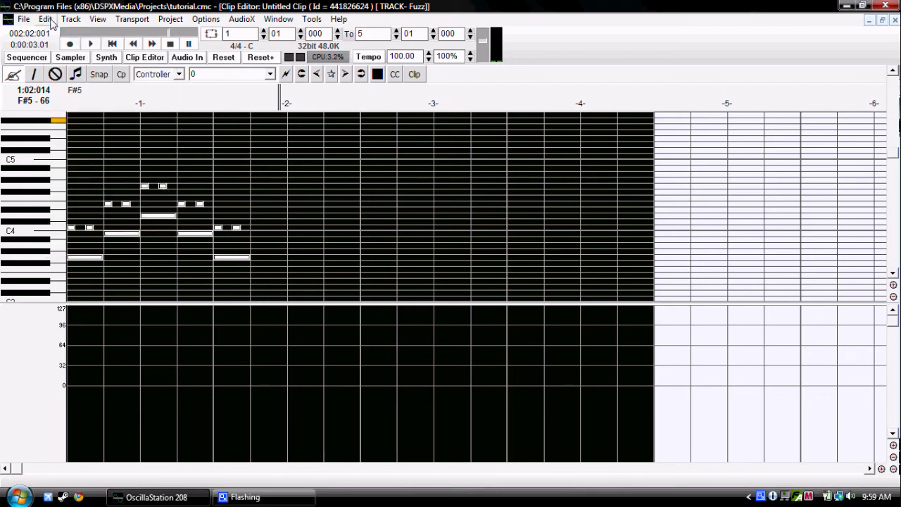
- Undo the five notes of the lower line so only the short notes remain in the clip
key(ctrl+z)
key(ctrl+z)
key(ctrl+z)
key(ctrl+z)
key(ctrl+z)
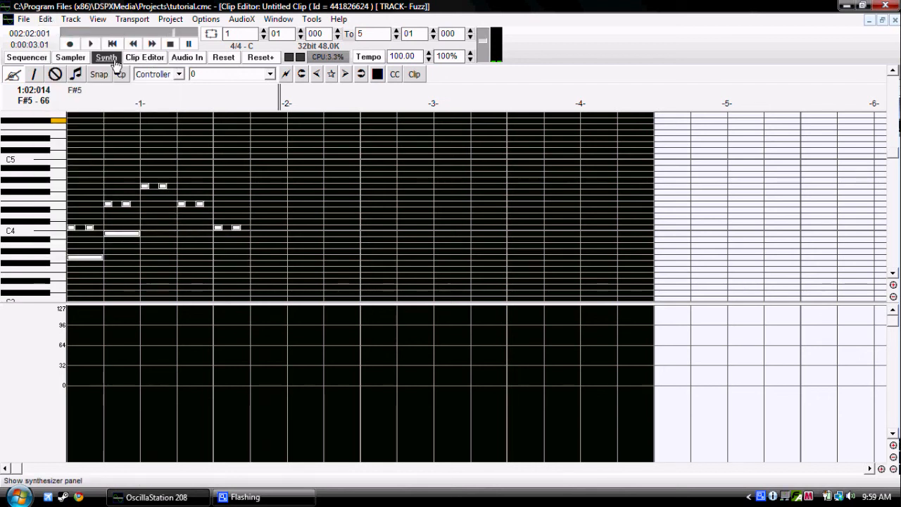
key(ctrl+z)
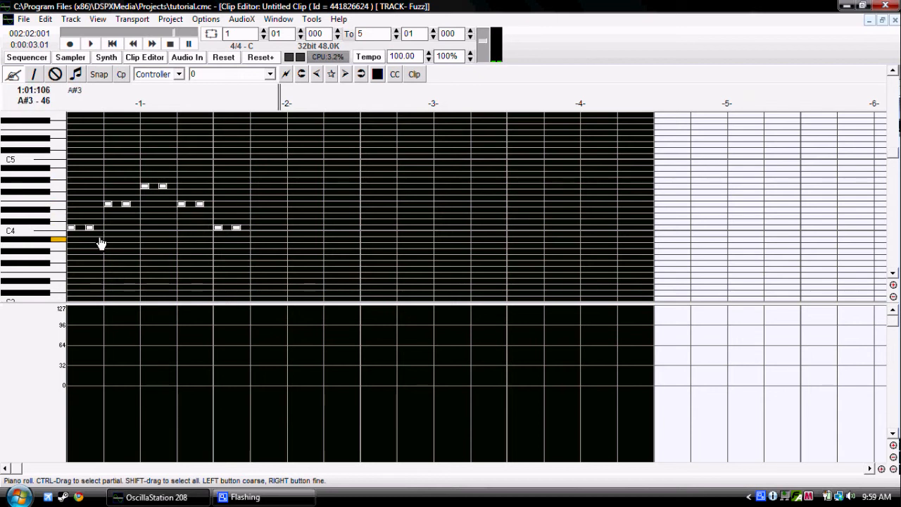
- Delete the two short C4 notes at the start of bar 2 and copy bar 1's short-note pattern into bar 2
click(219, 228)
click(238, 230)
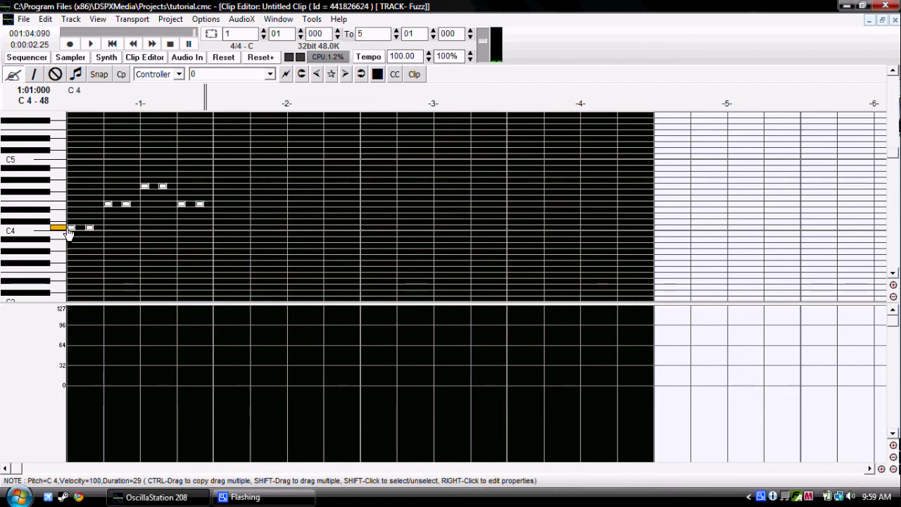
drag(68, 228, 216, 236)
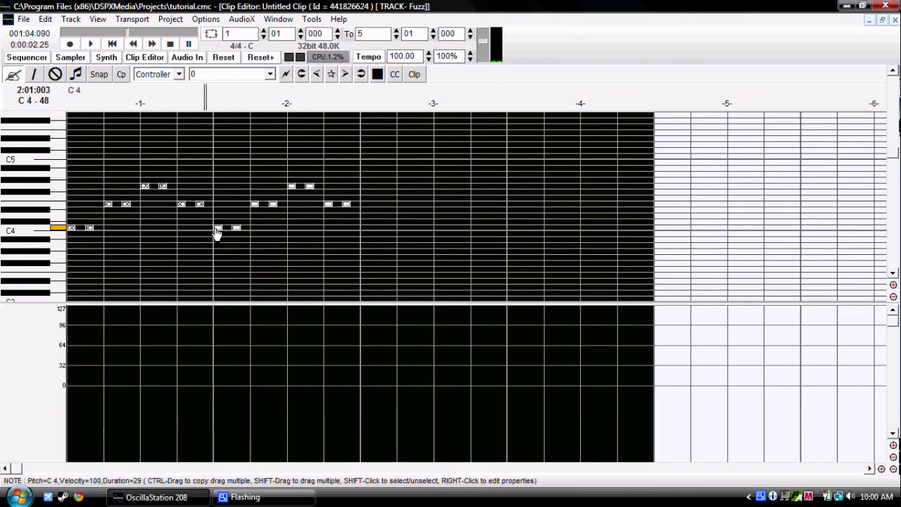
- Try copying the short-note pattern into bar 3, then the two-bar pattern after bar 2, removing the copies each time
drag(217, 232, 364, 227)
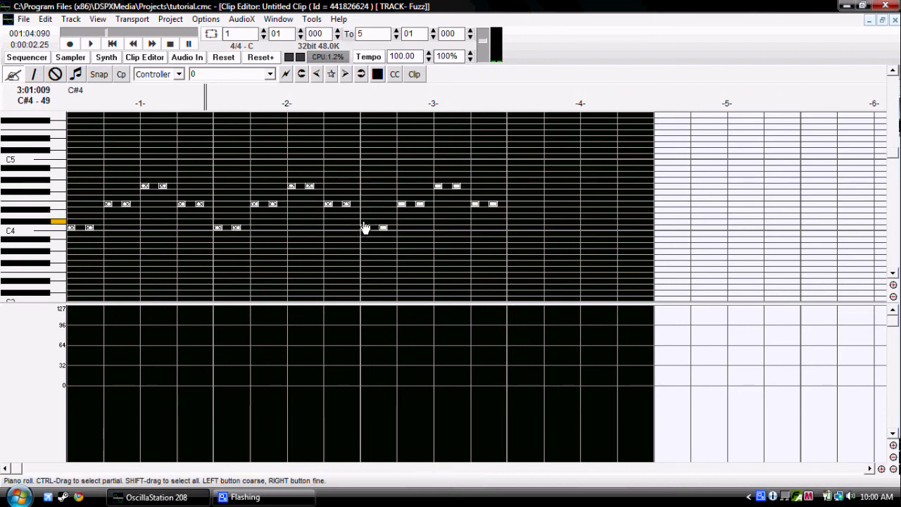
key(Delete)
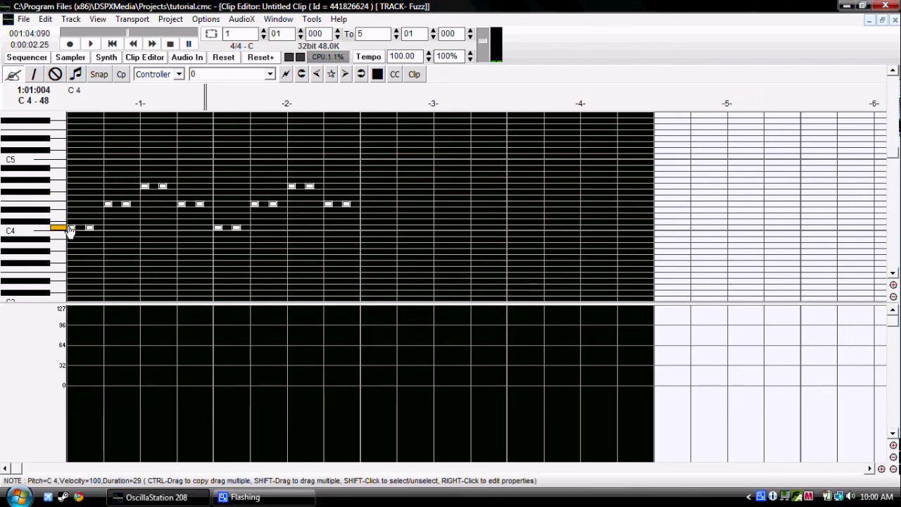
drag(69, 228, 352, 204)
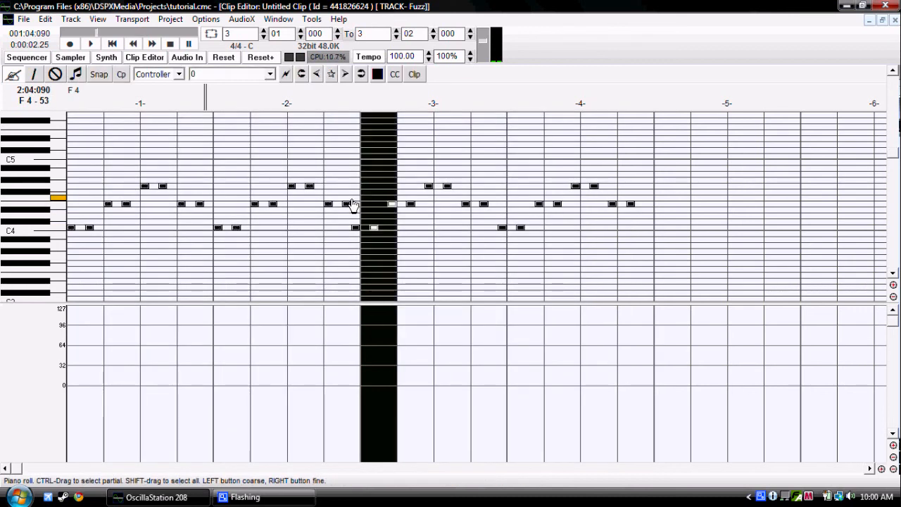
key(ctrl+z)
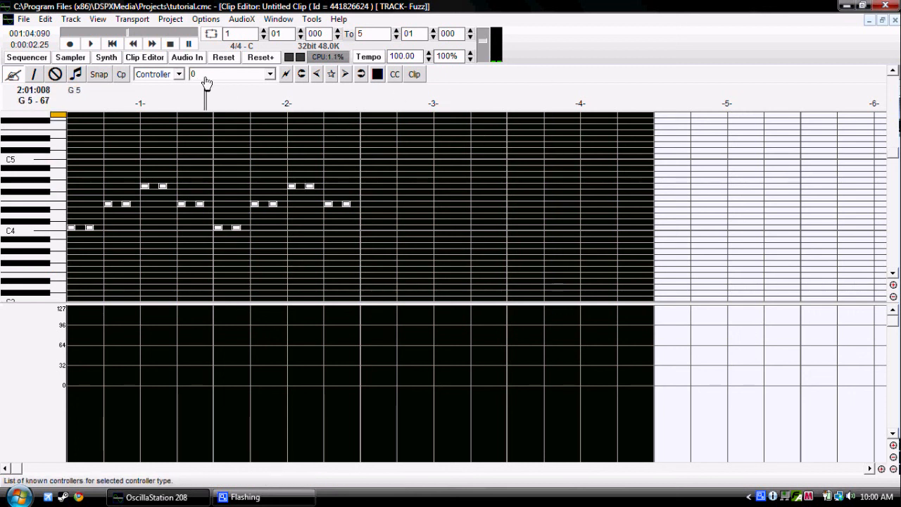
- Set the end of the selection range to bar 2 so that it covers only bar 1
click(396, 38)
click(396, 38)
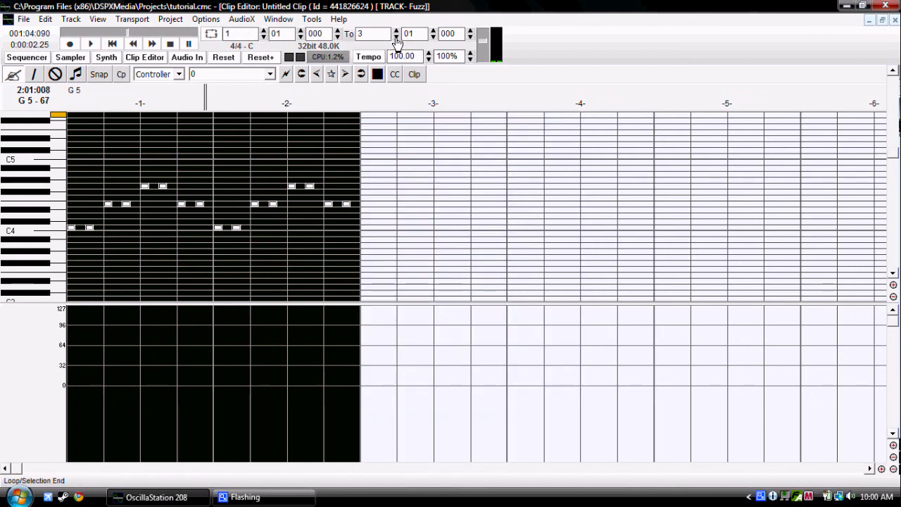
click(397, 39)
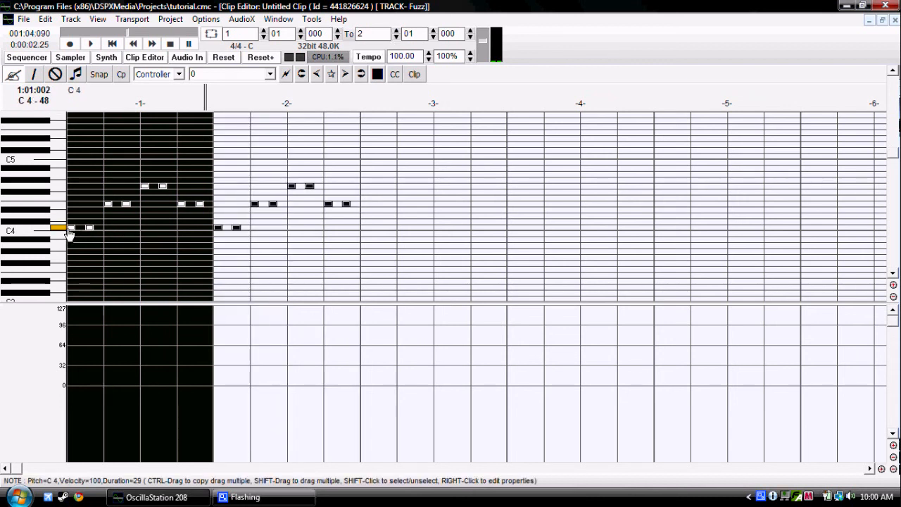
- Try moving the first C4 note to a higher pitch, and add and remove a short G3 note at the clip's start
drag(71, 229, 71, 209)
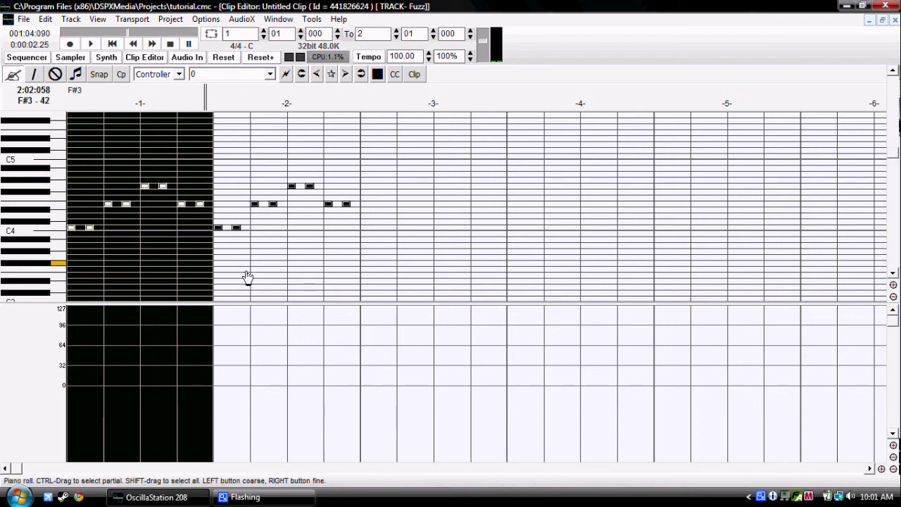
click(70, 258)
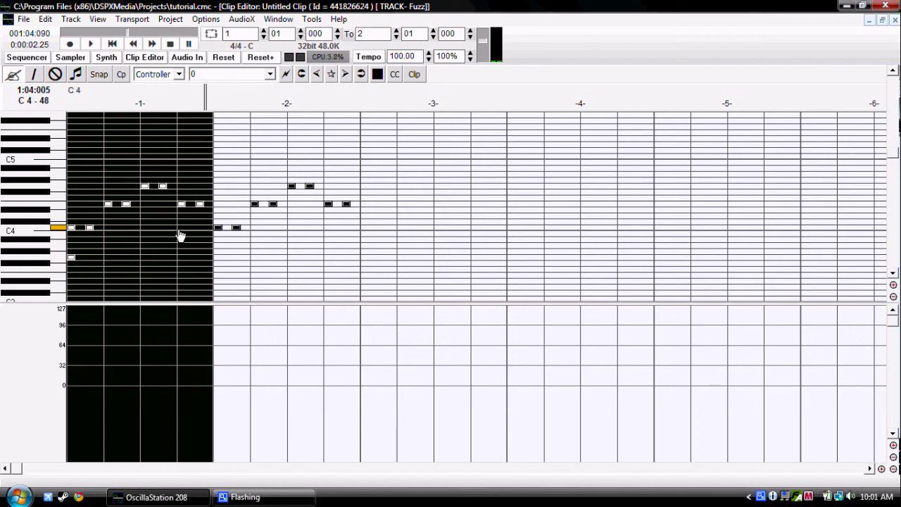
click(71, 257)
- Select bar 2 of the clip as the range, from 2:01:000 to 2:04:119
mouse_move(212, 95)
mouse_down()
mouse_move(347, 91)
mouse_move(334, 101)
mouse_move(208, 93)
mouse_up()
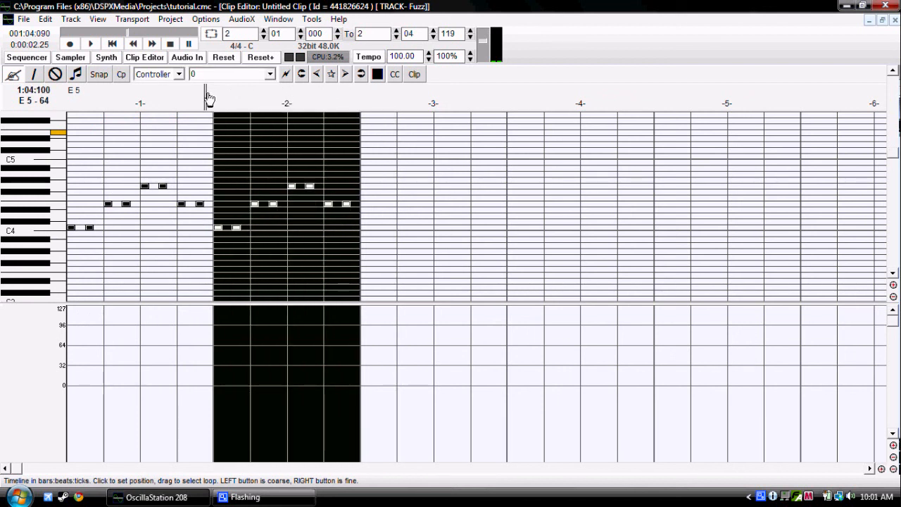